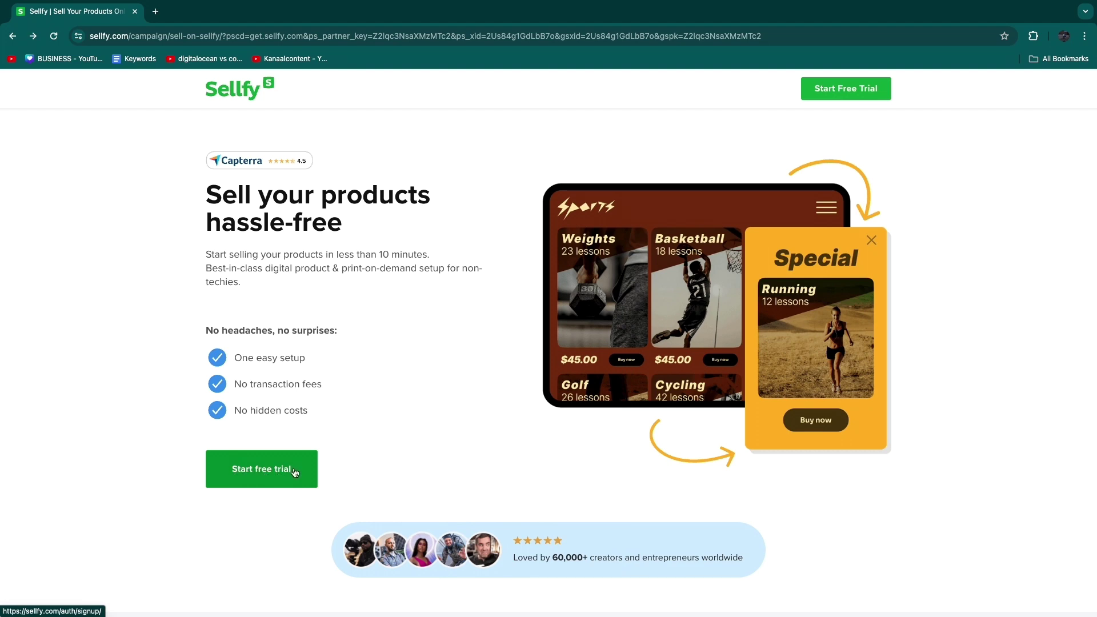
Scroll to the landing page's Print-on-demand feature section, highlight its heading and description, and scroll back up
scroll(474, 342, "down", 10)
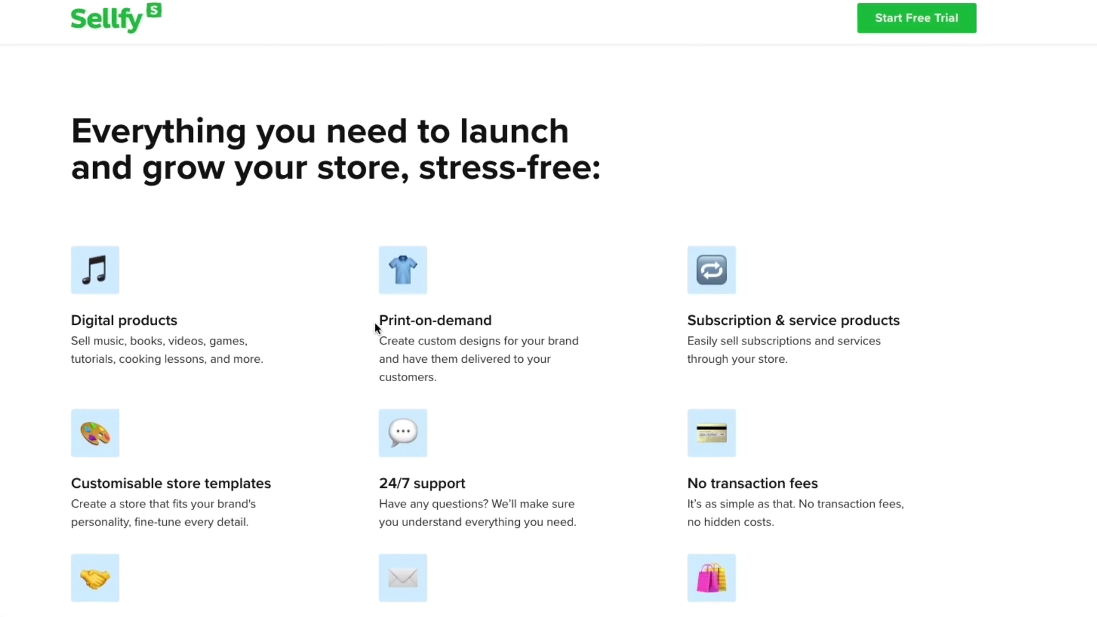
mouse_move(437, 400)
left_mouse_down()
mouse_move(496, 400)
mouse_move(457, 405)
left_mouse_up()
left_click_drag(380, 341, 511, 387)
scroll(485, 408, "up", 10)
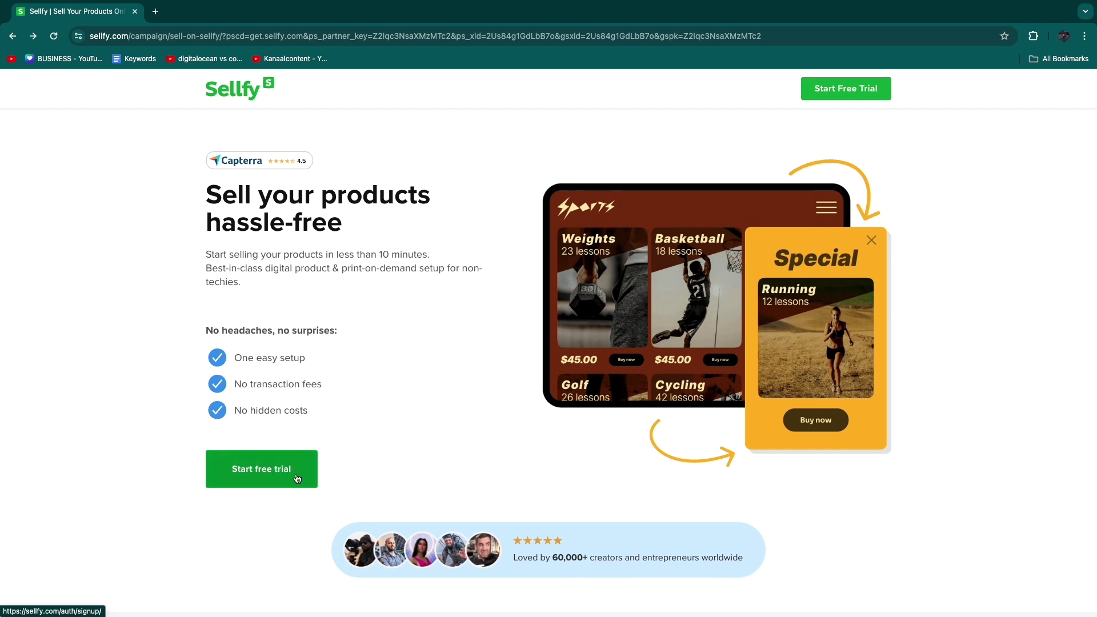
Start the free-trial signup and go over the first name, email and password fields
left_click(271, 477)
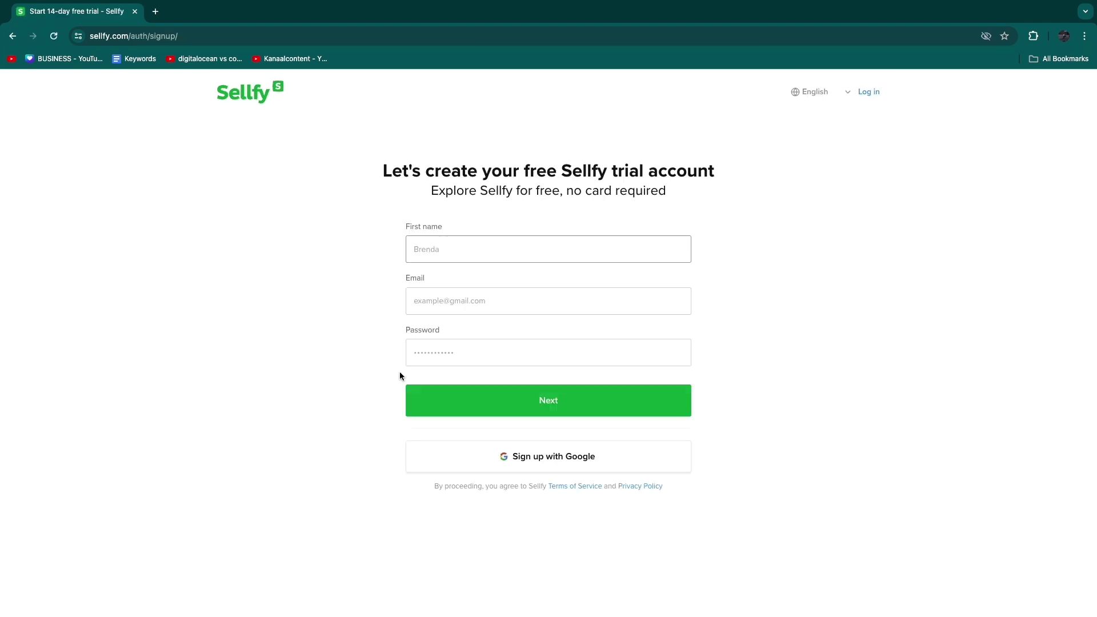
left_click_drag(398, 241, 443, 227)
left_click_drag(403, 277, 470, 334)
left_click(470, 334)
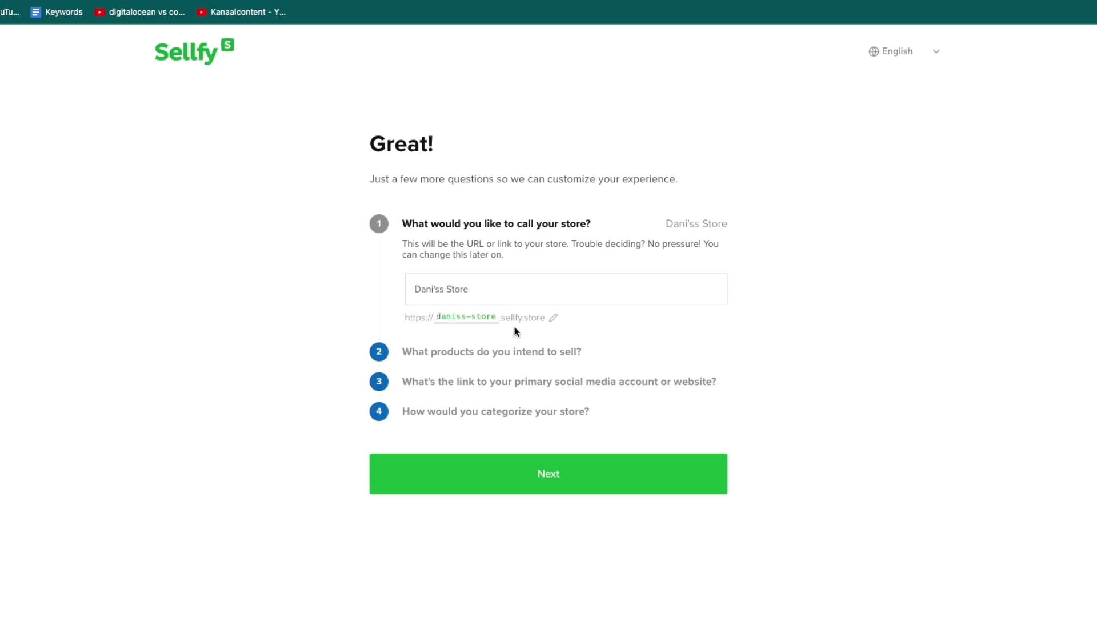
Choose Print-on-demand products, skip the social link, pick Clothing & Accessories, and start the 14-day trial
left_click(486, 461)
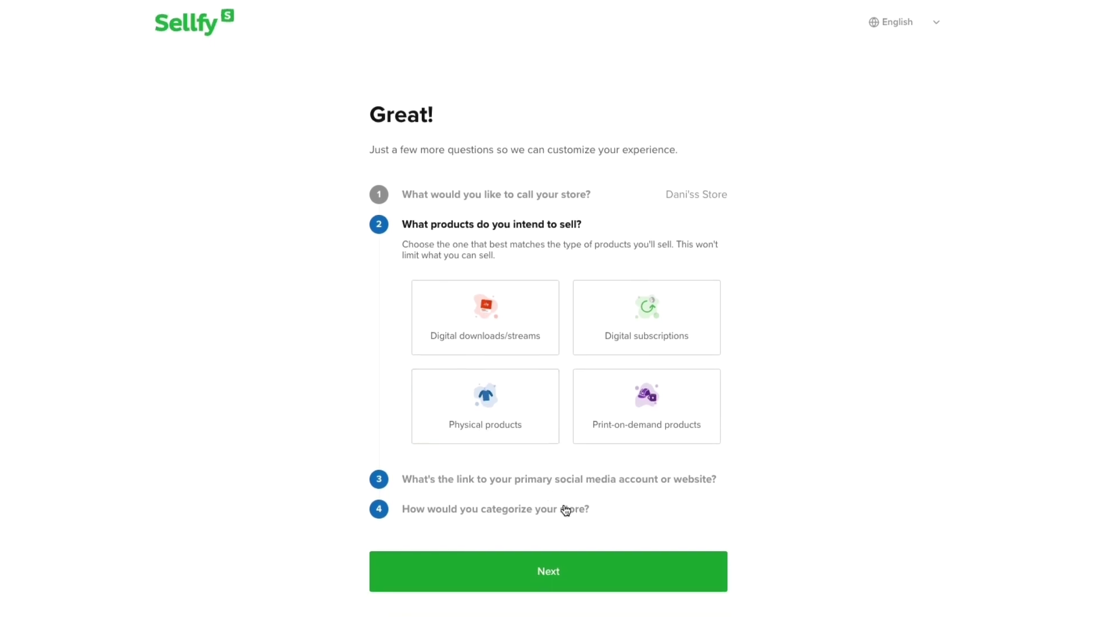
left_click(689, 418)
left_click(659, 554)
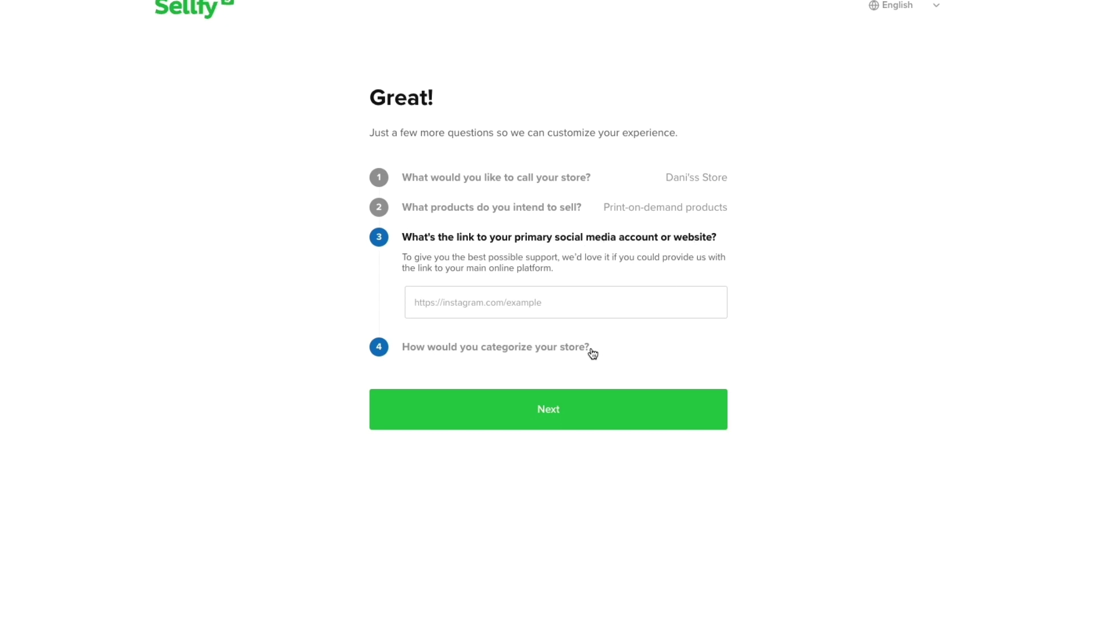
left_click(566, 420)
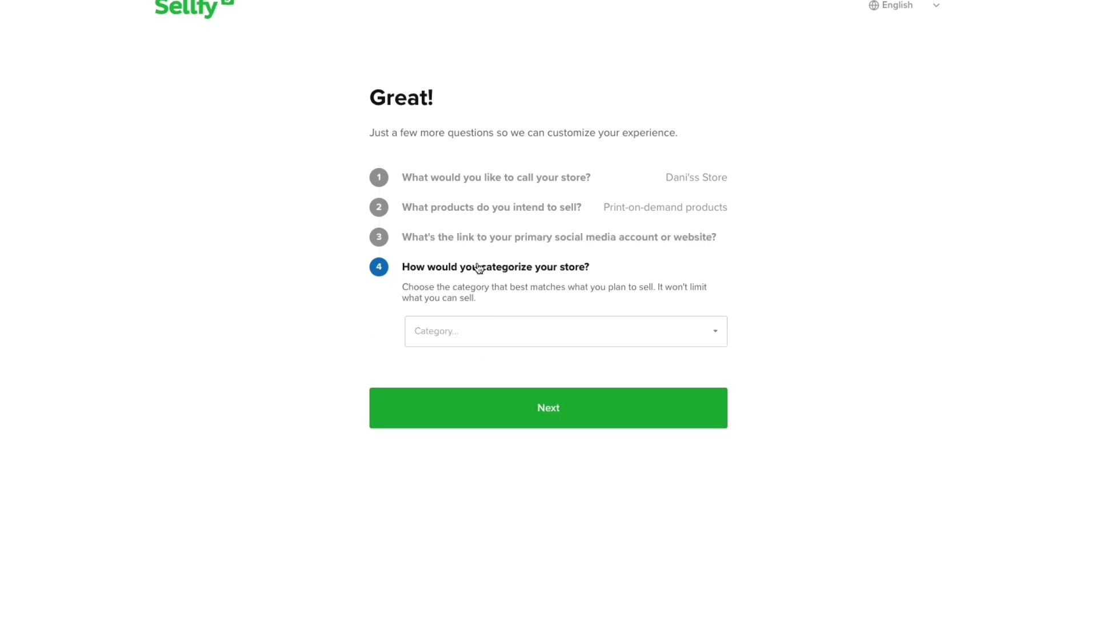
left_click(546, 338)
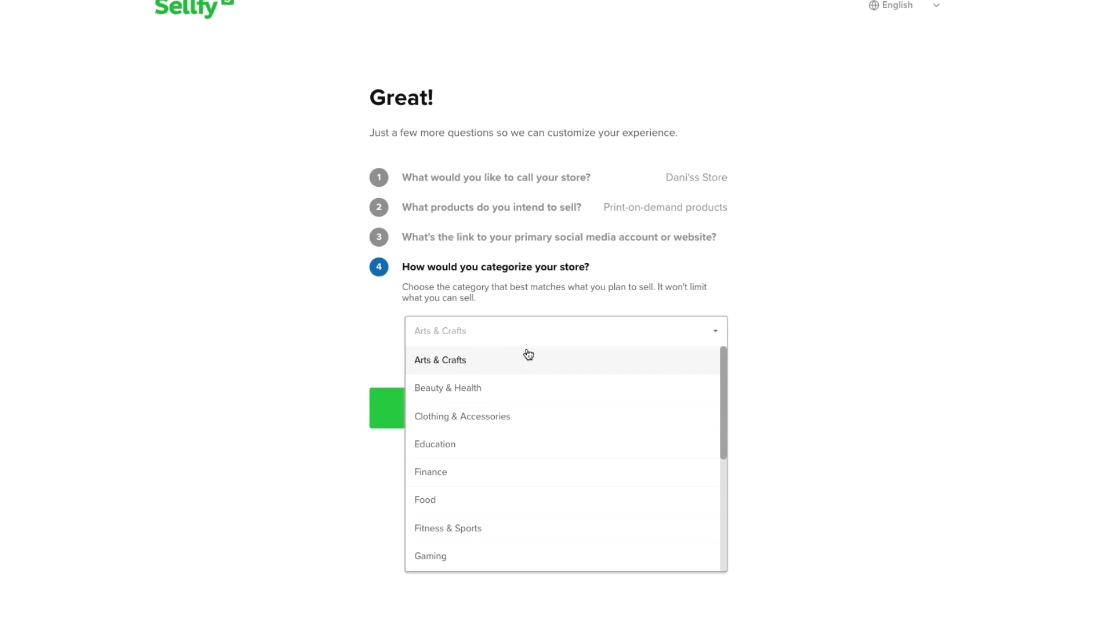
left_click(475, 417)
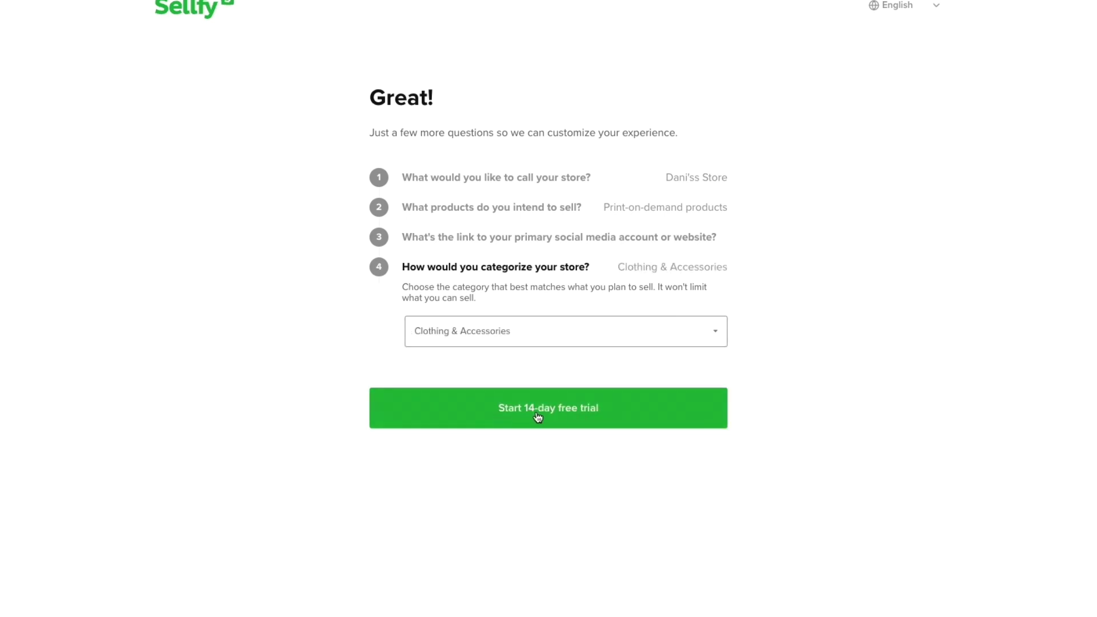
left_click(574, 421)
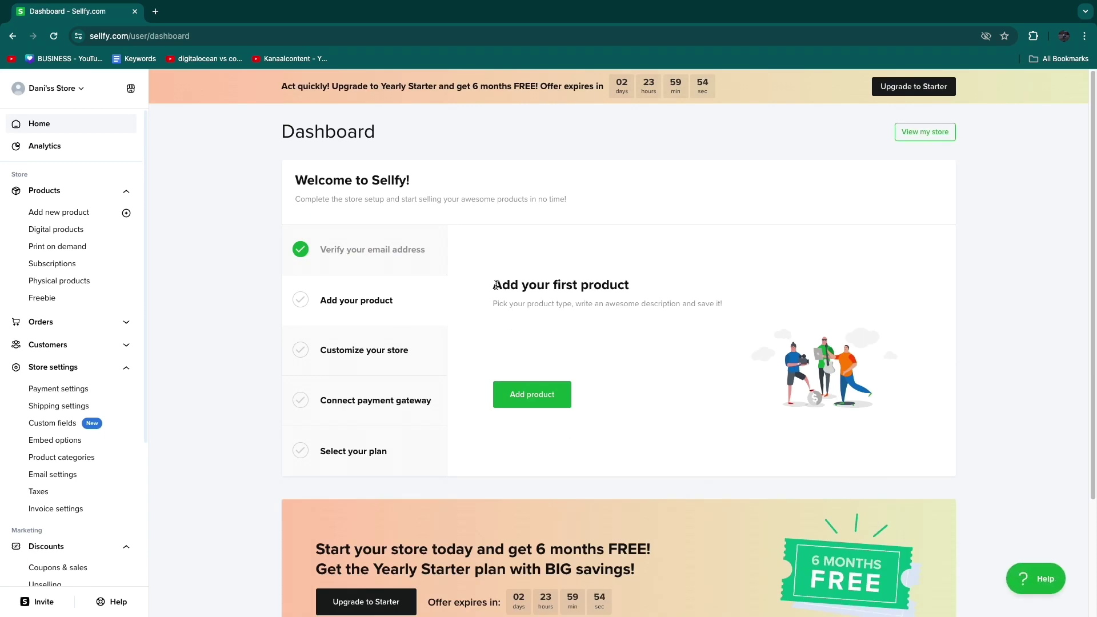
From the empty dashboard, begin adding a new print-on-demand product
left_click_drag(496, 284, 649, 308)
left_click(618, 342)
left_click(536, 399)
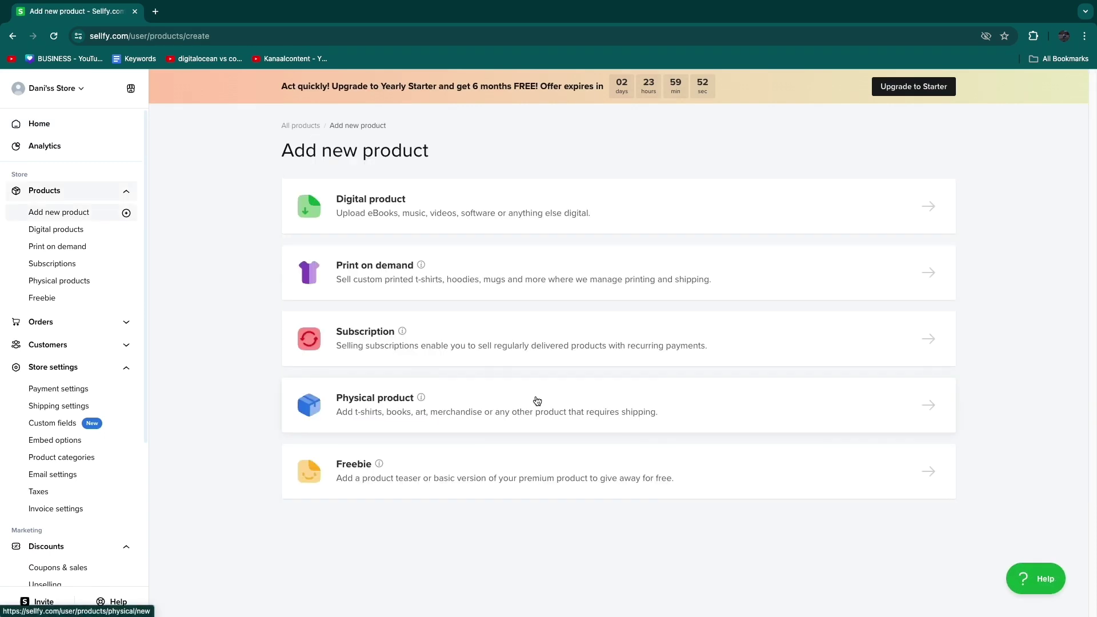
left_click(424, 282)
Browse into the Men's clothing catalogue and scroll down to the sweatshirts
scroll(423, 282, "down", 3)
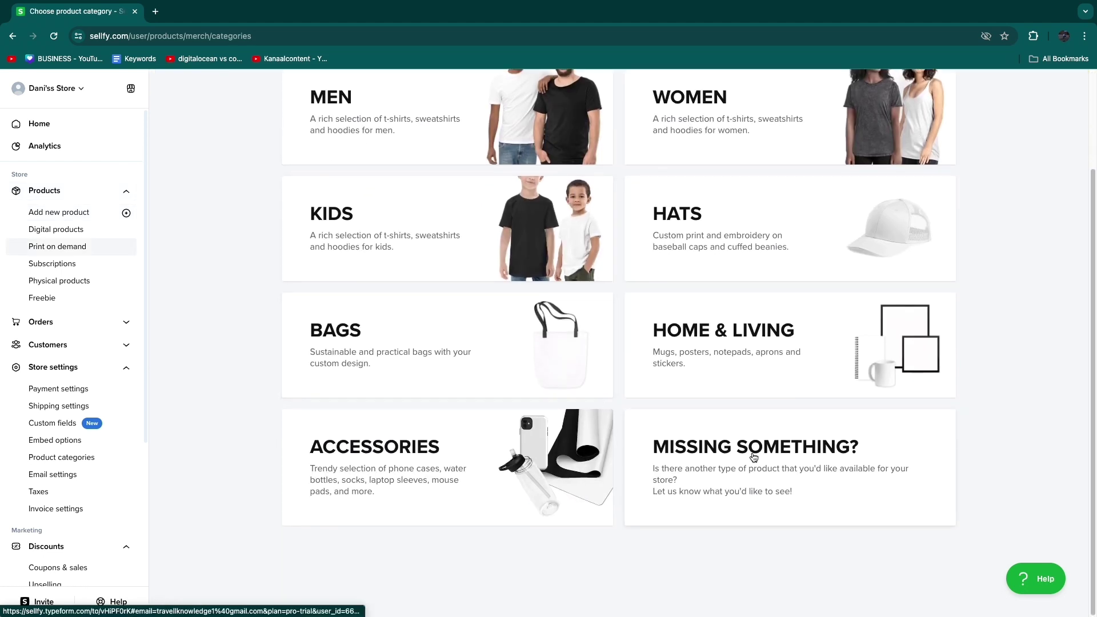
scroll(416, 359, "up", 3)
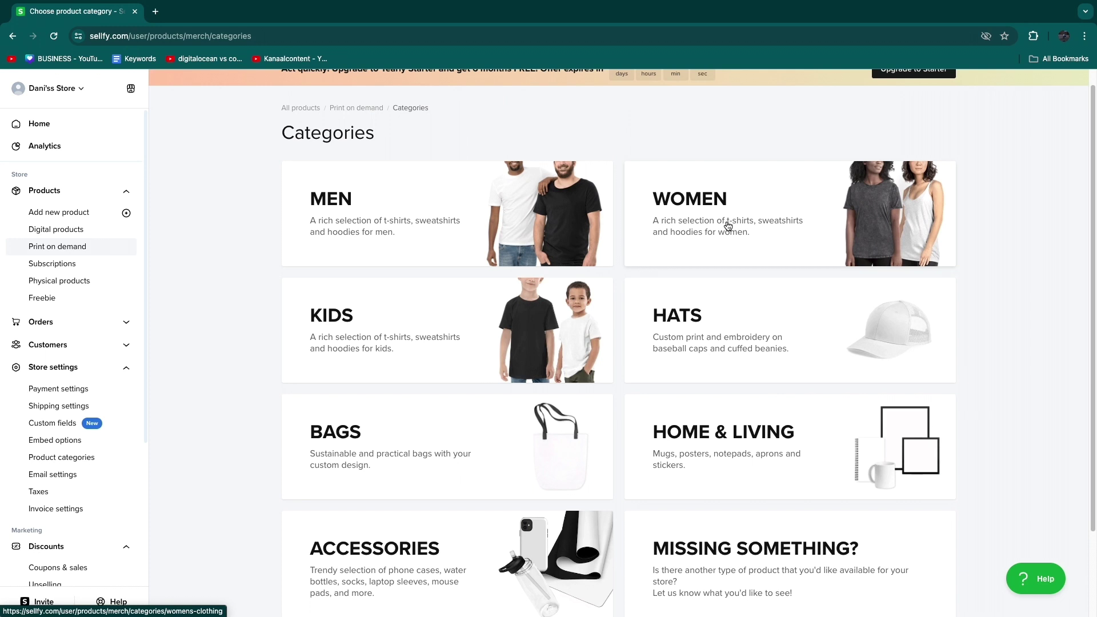
scroll(687, 373, "down", 1)
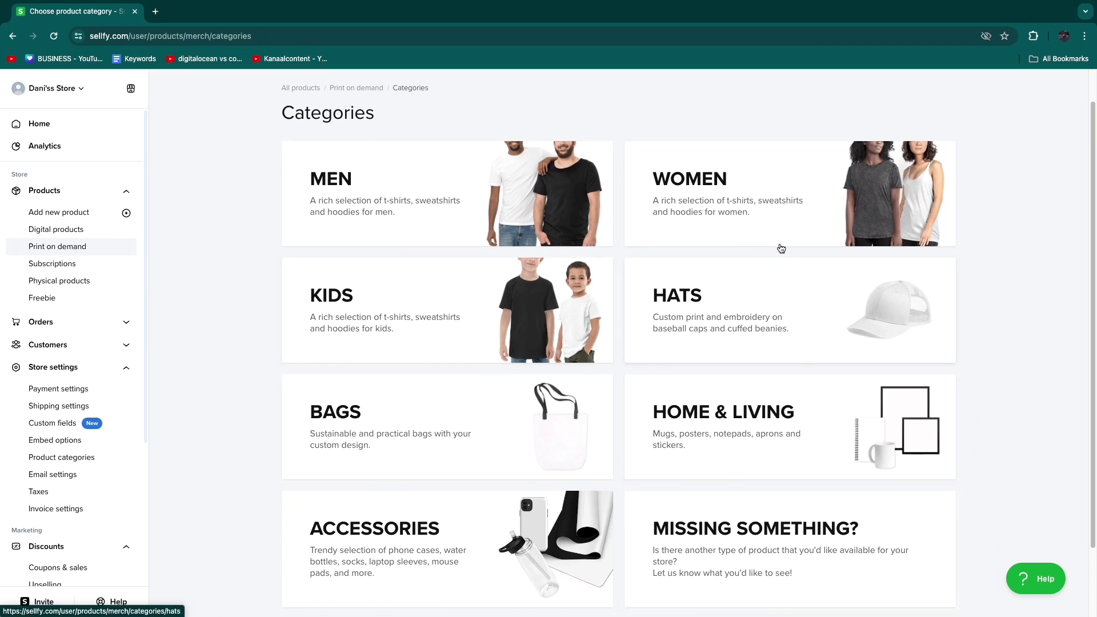
left_click(452, 205)
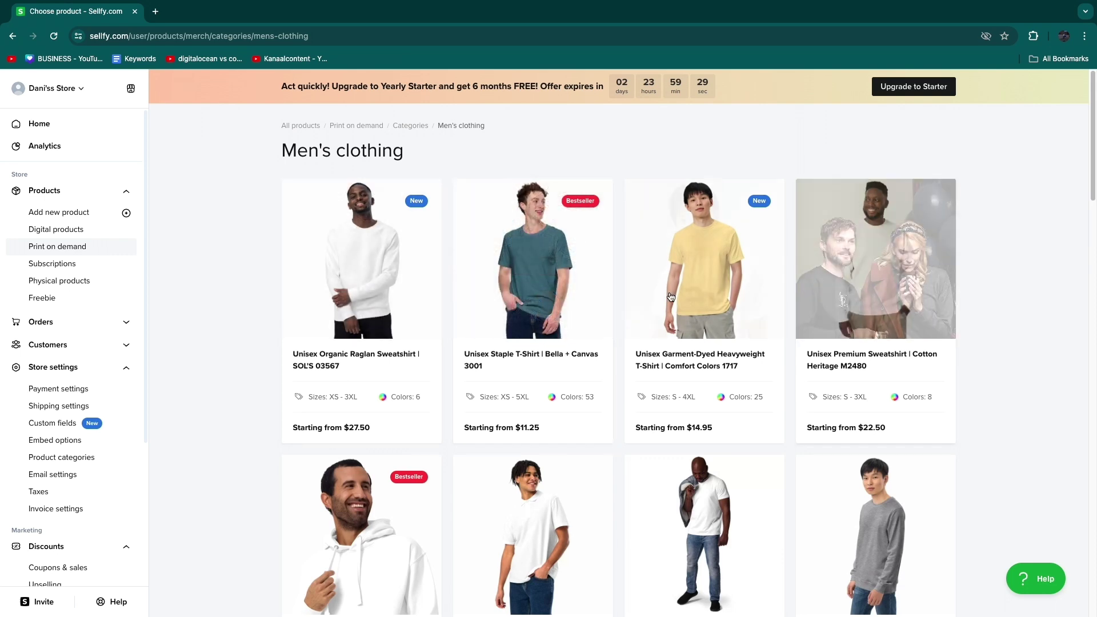
scroll(824, 465, "down", 1)
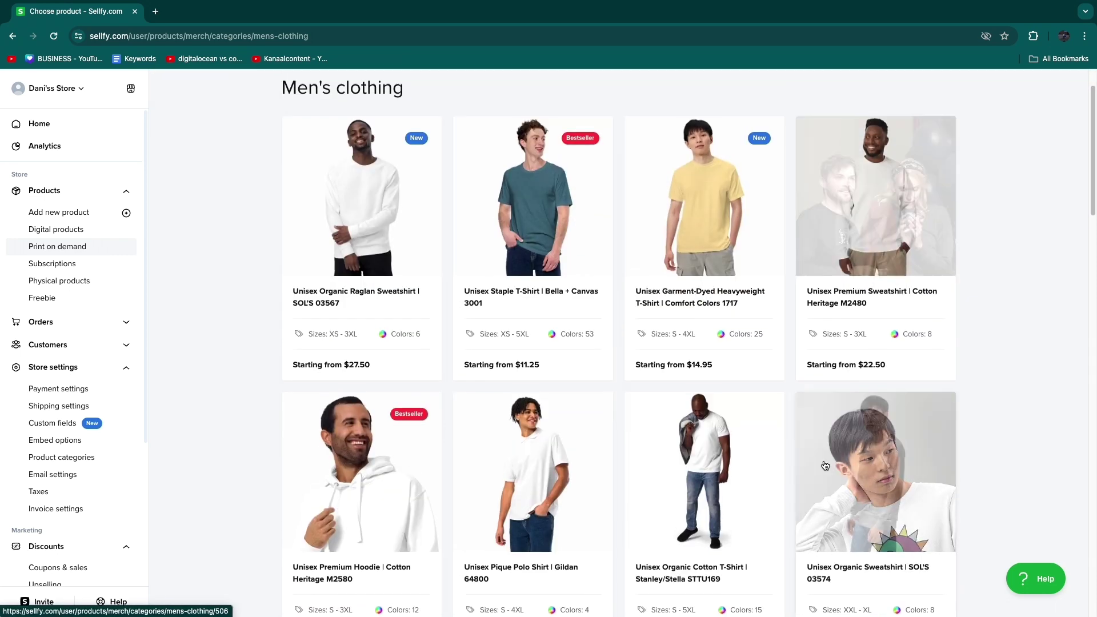
scroll(621, 455, "down", 6)
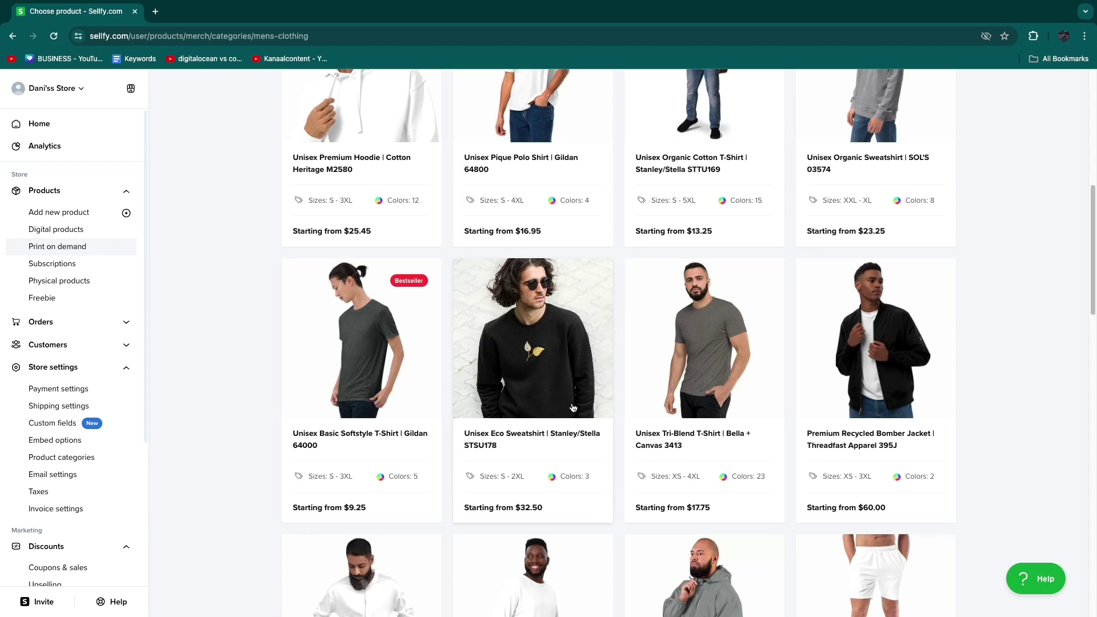
Open the Unisex Eco Sweatshirt and preview its back, sleeve, inside and outside label print areas
left_click(559, 364)
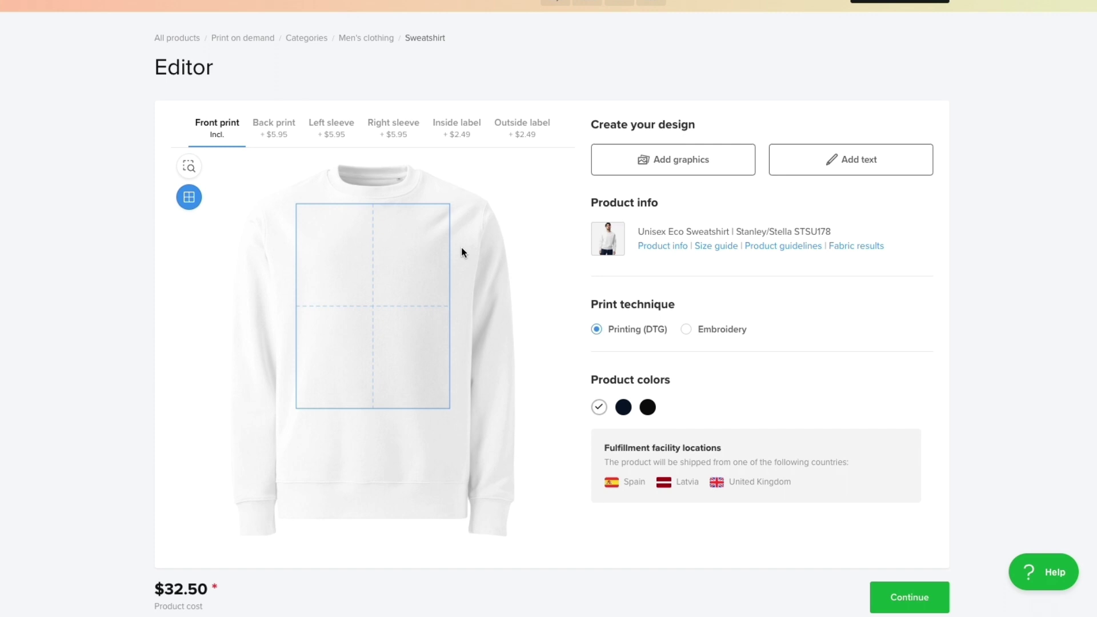
left_click(265, 134)
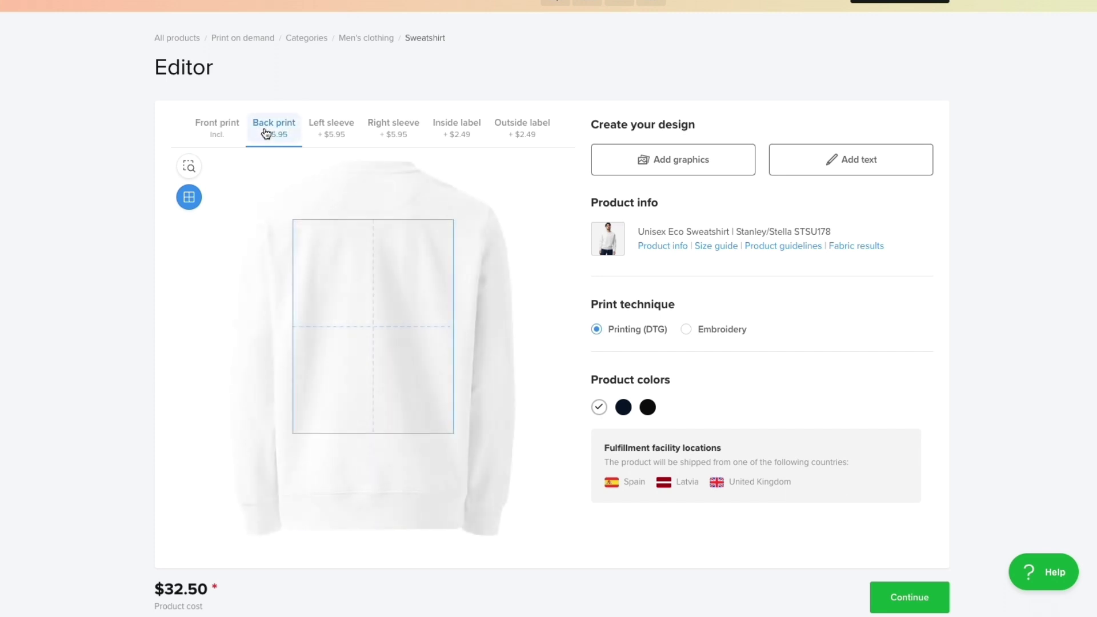
left_click(331, 133)
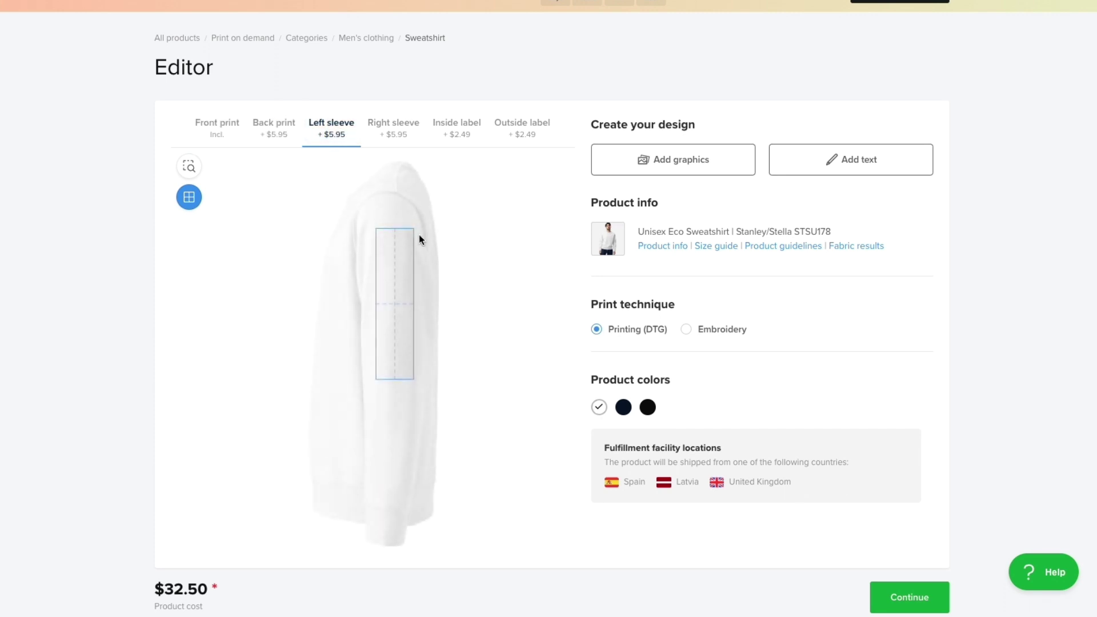
left_click(393, 132)
left_click(460, 130)
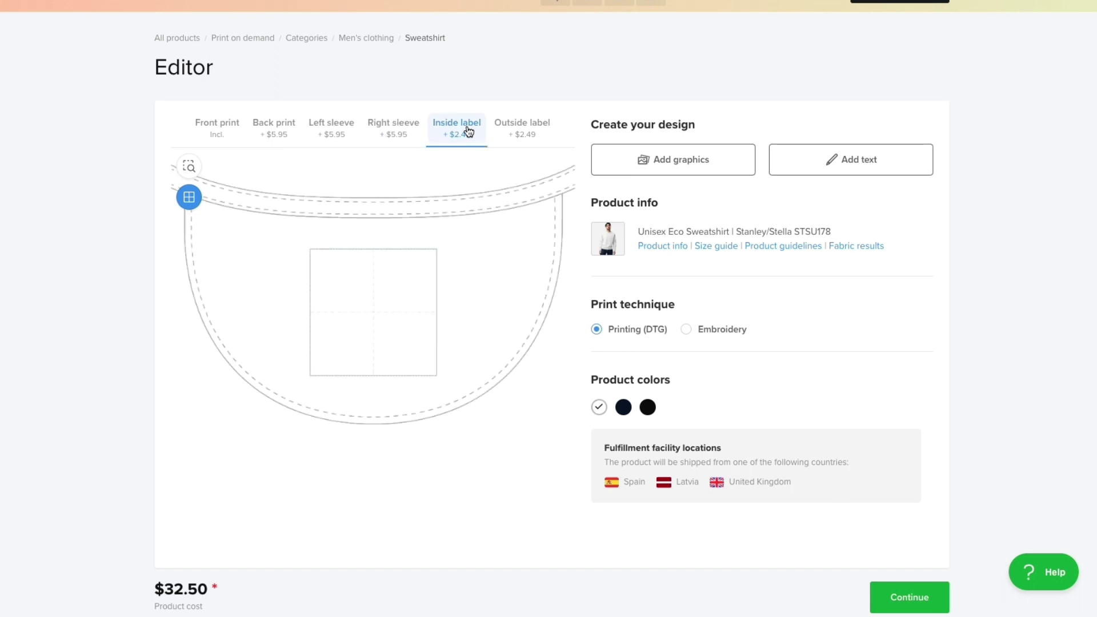
left_click(517, 132)
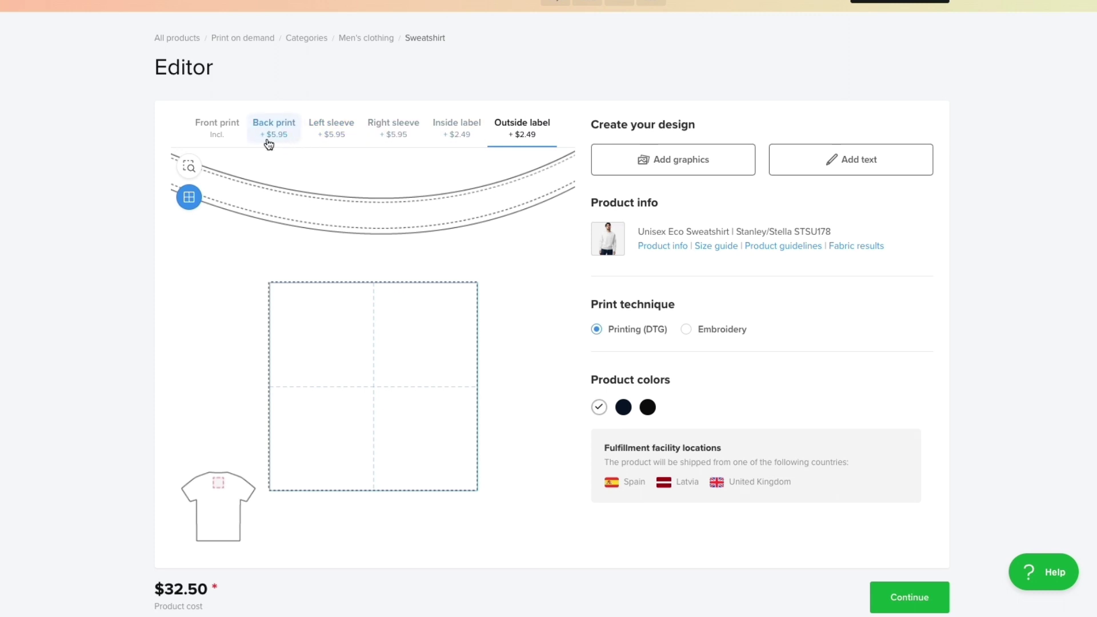
Review the $32.50 product cost and the fulfillment facility locations
double_click(220, 126)
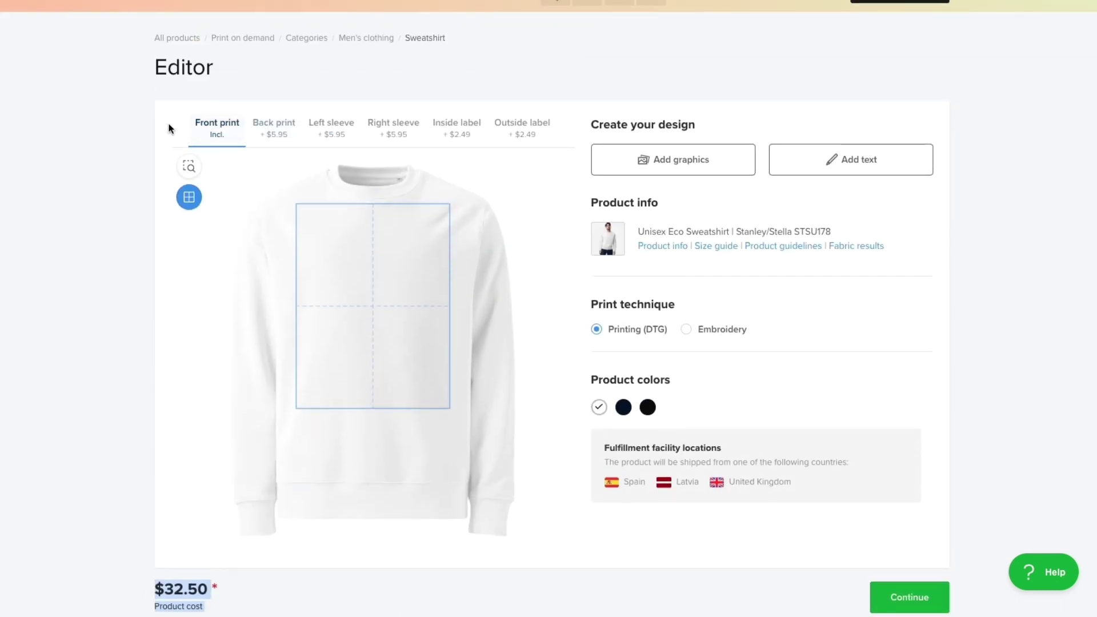
scroll(167, 483, "down", 3)
scroll(189, 452, "up", 3)
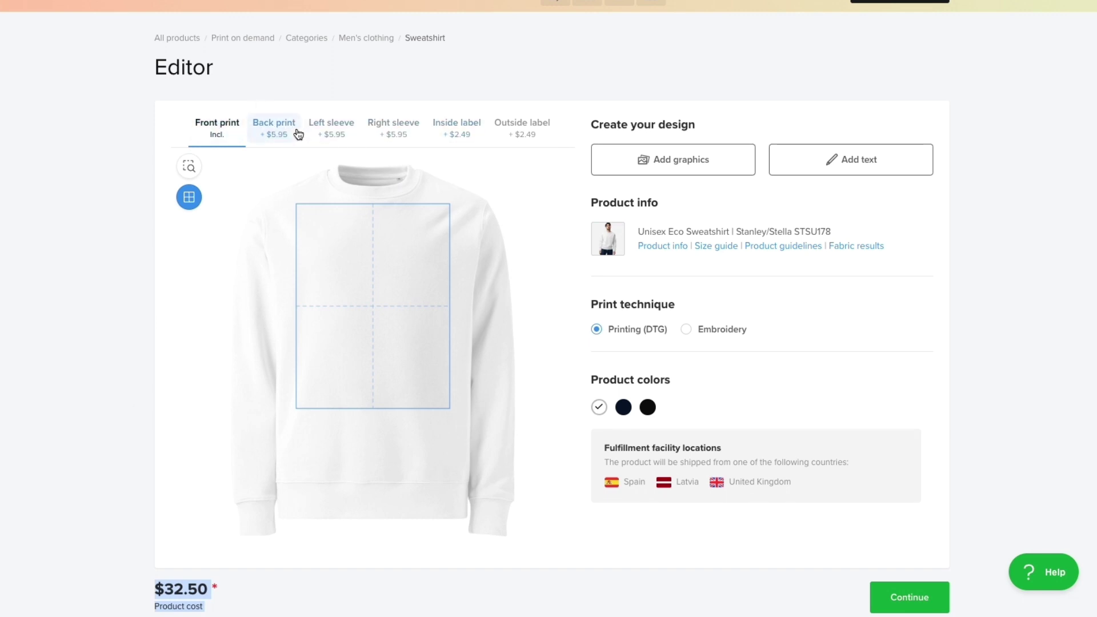
left_click(170, 177)
scroll(587, 303, "down", 1)
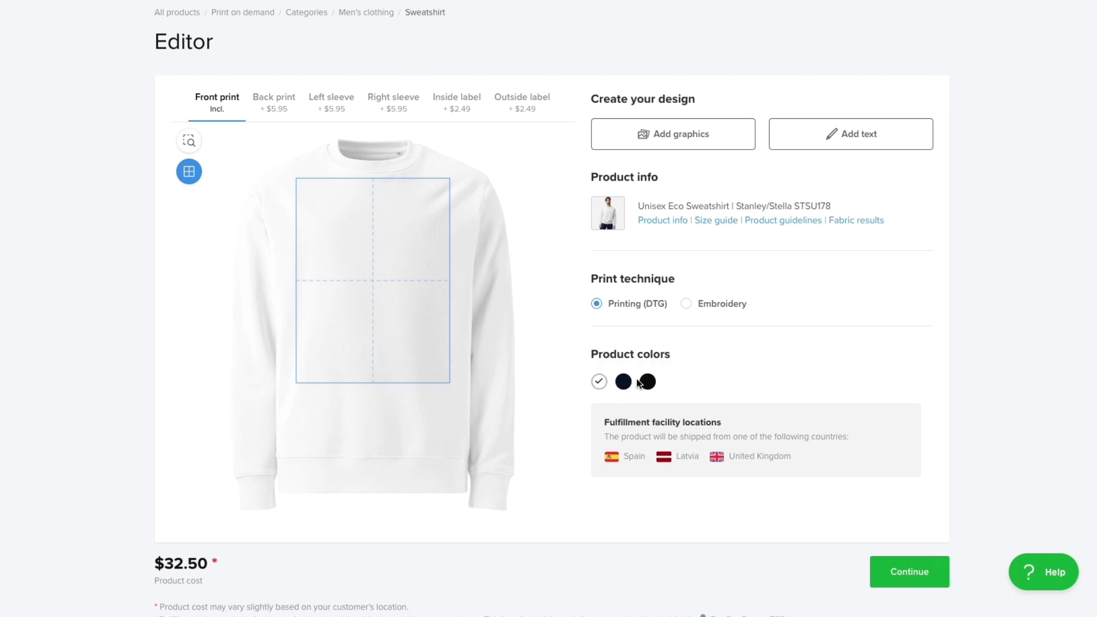
triple_click(713, 412)
scroll(663, 442, "down", 1)
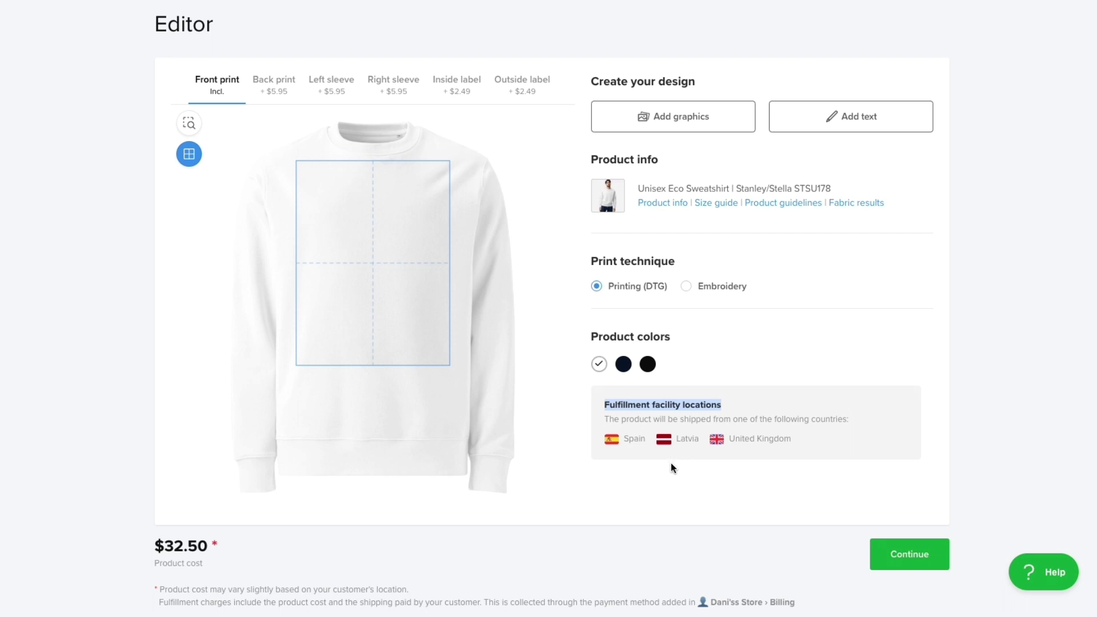
left_click_drag(589, 261, 704, 264)
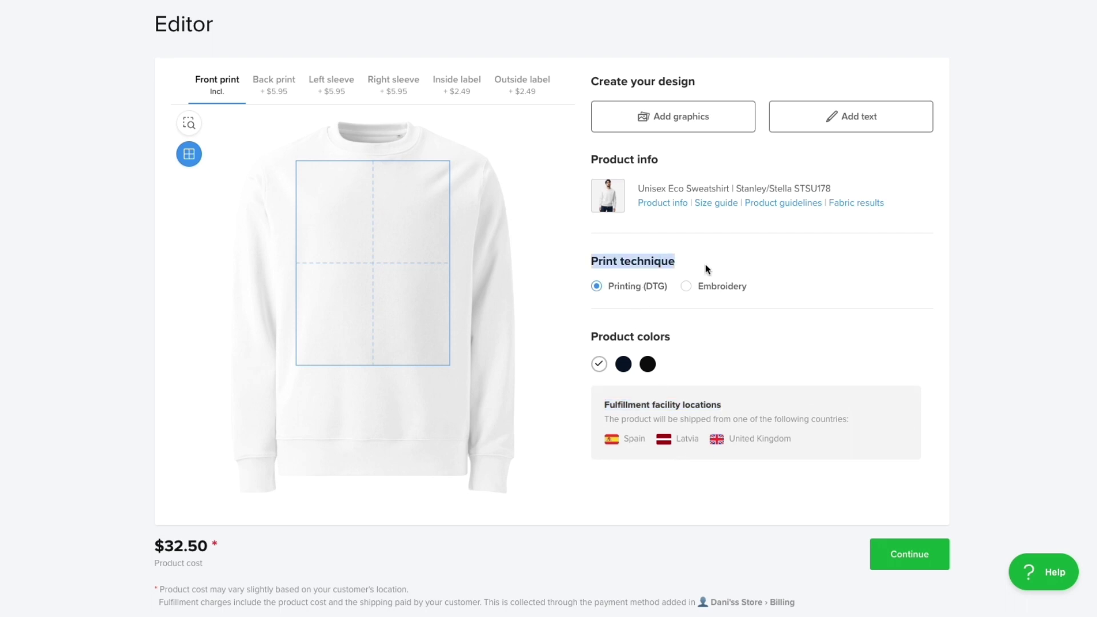
Switch the print technique to Embroidery and check the $6.50 one-time fee note
left_click(712, 262)
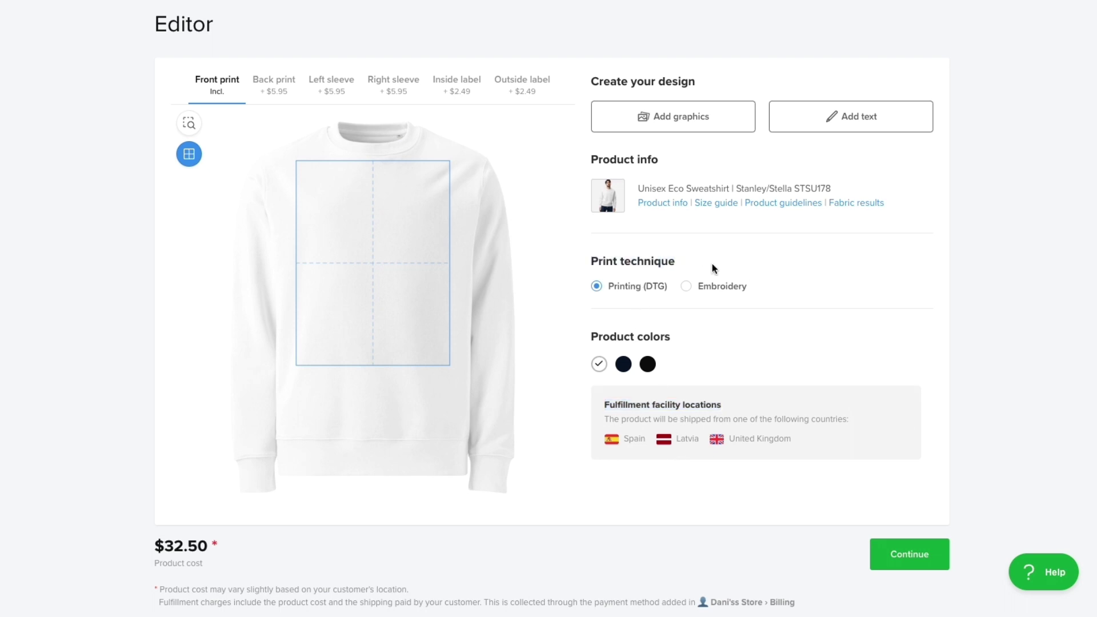
left_click(687, 286)
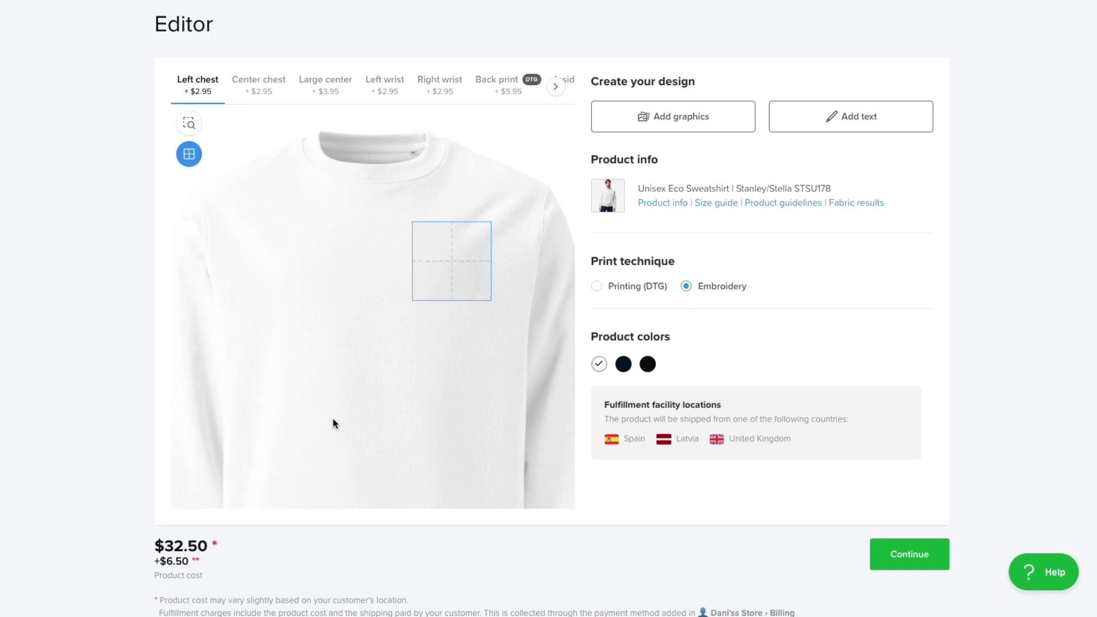
scroll(332, 419, "down", 2)
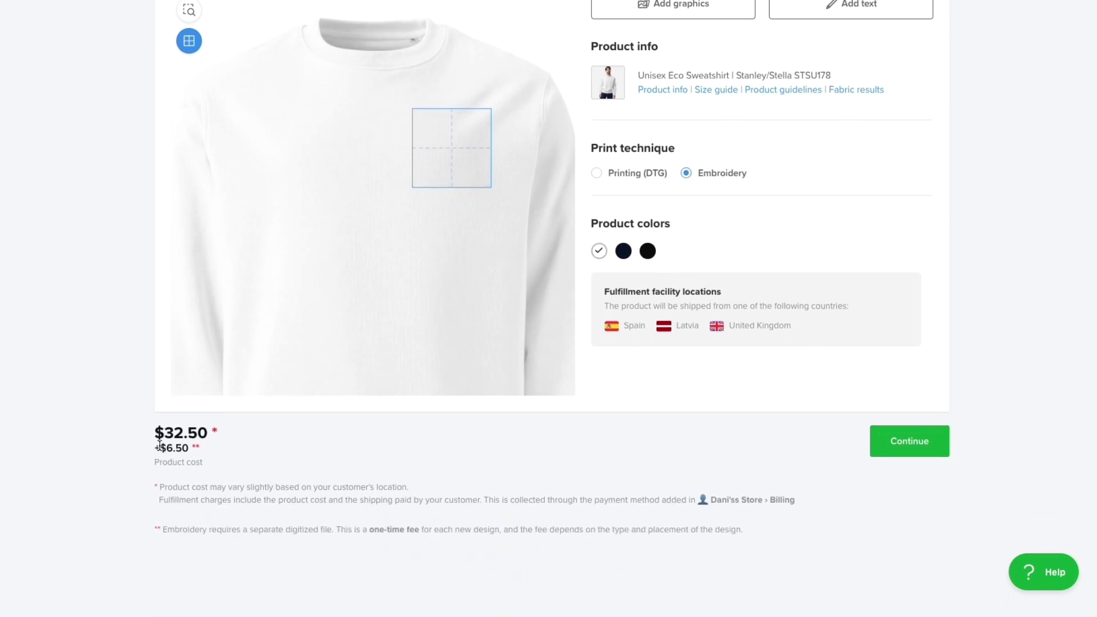
scroll(310, 435, "up", 2)
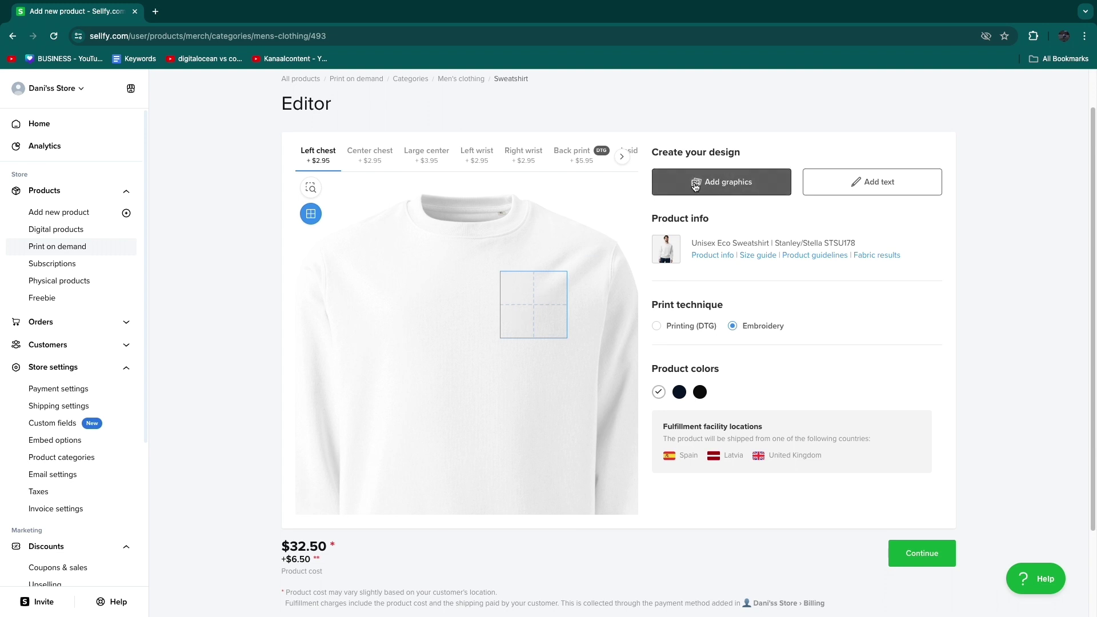
Upload the Review+Tutorial PNG from Downloads to the left chest, enlarge it and shift it right
left_click(737, 178)
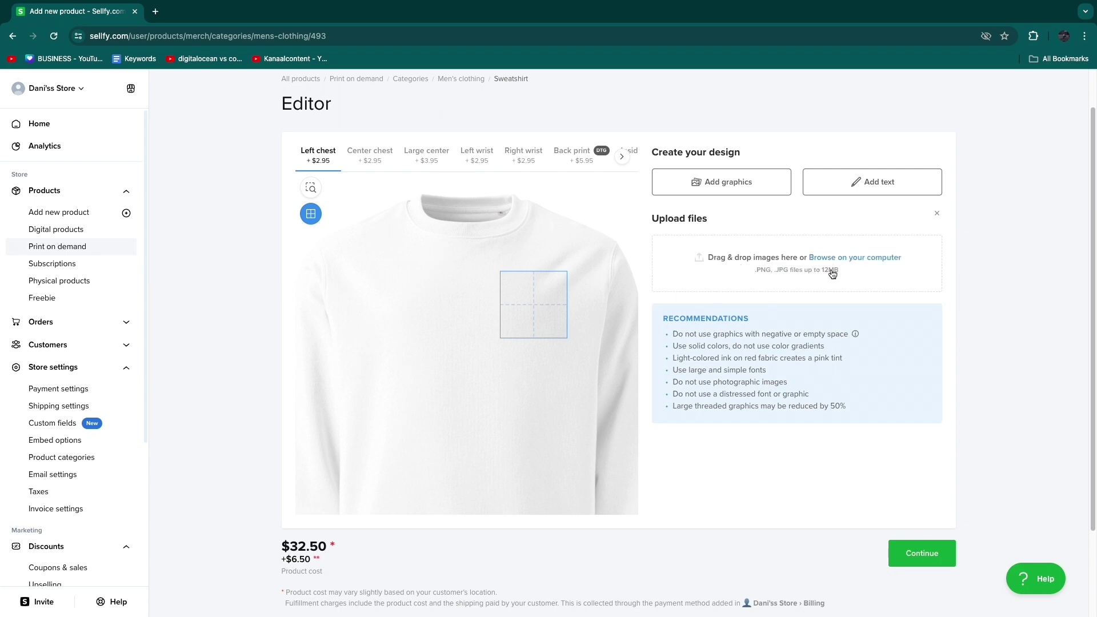
left_click(739, 260)
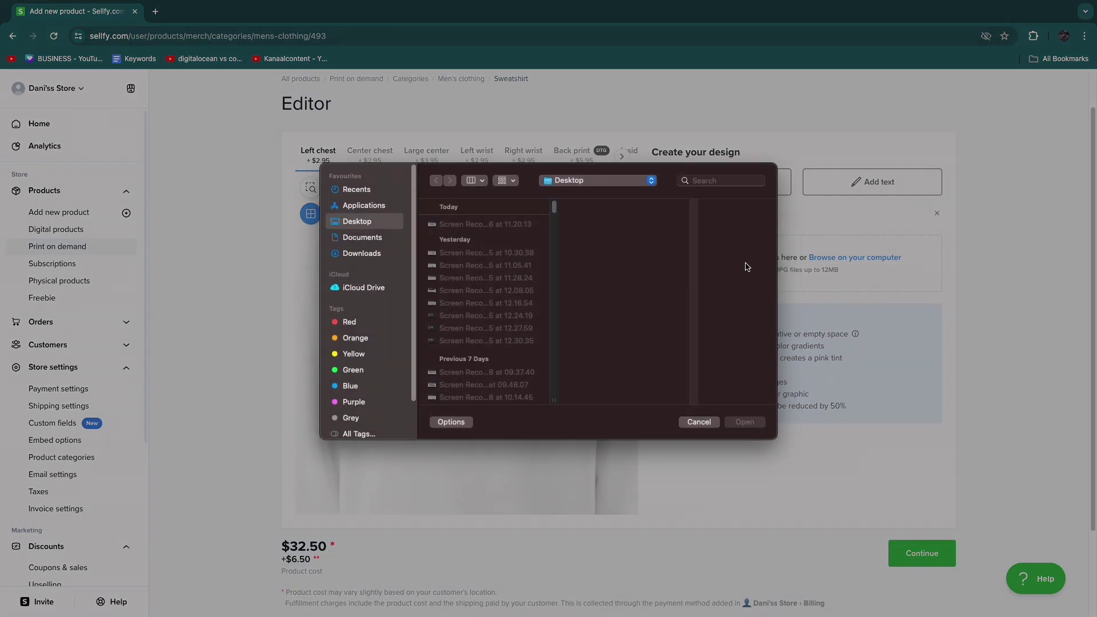
left_click(338, 262)
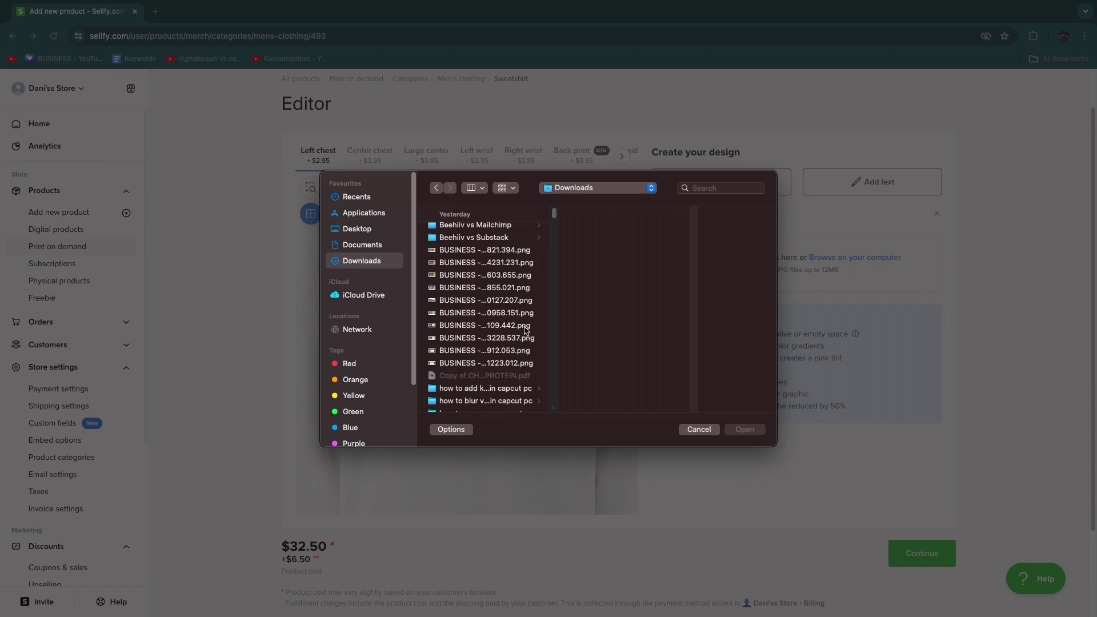
left_click(481, 338)
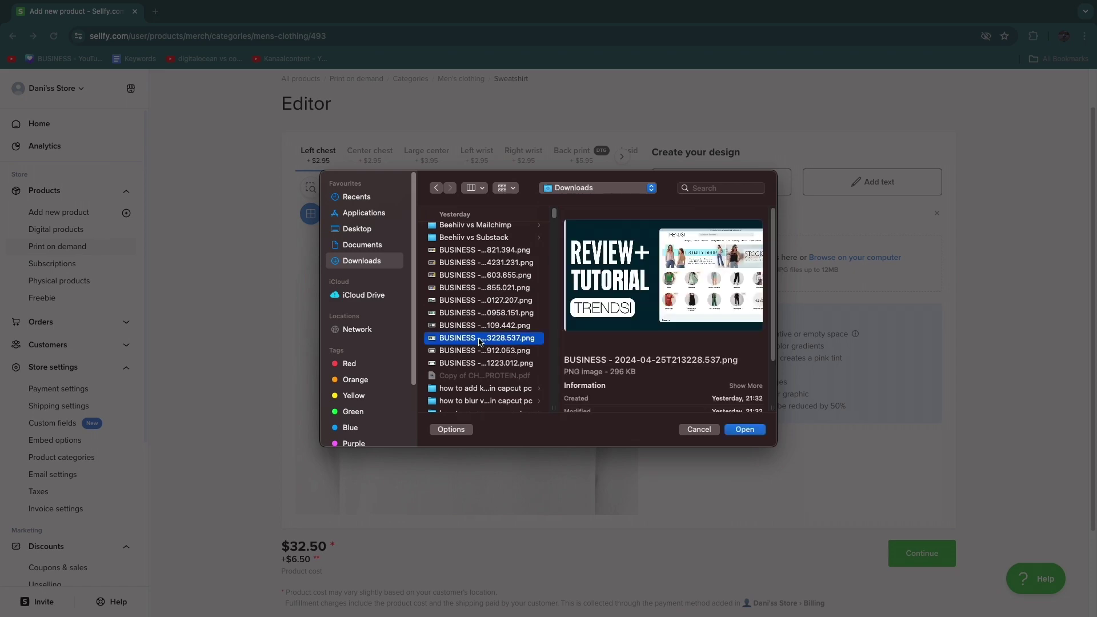
left_click(745, 430)
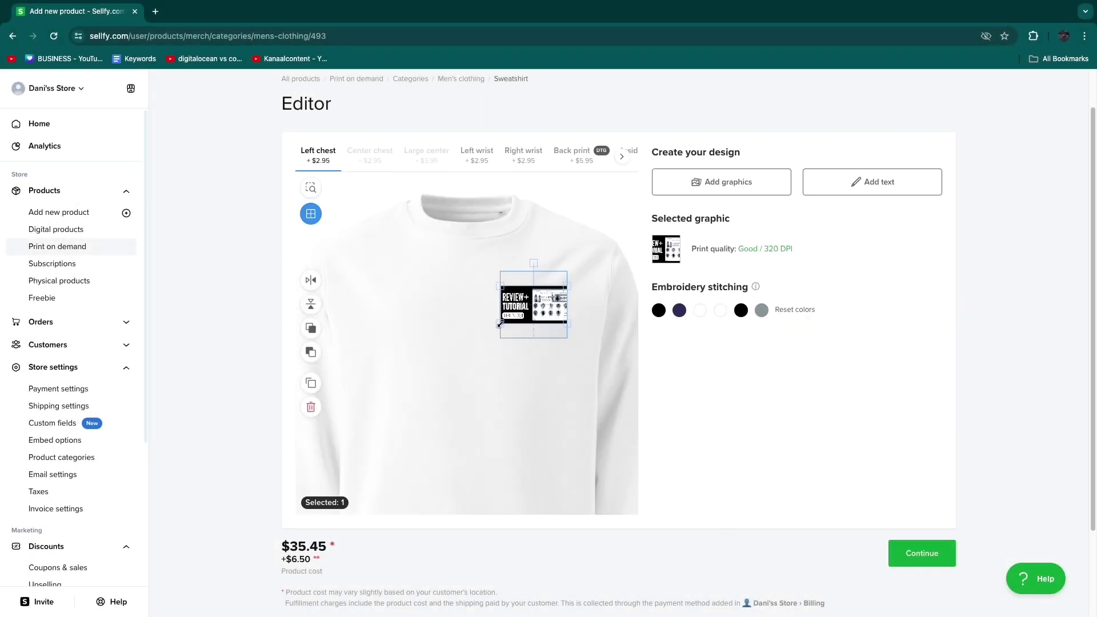
left_click_drag(500, 324, 446, 361)
left_click_drag(546, 329, 599, 313)
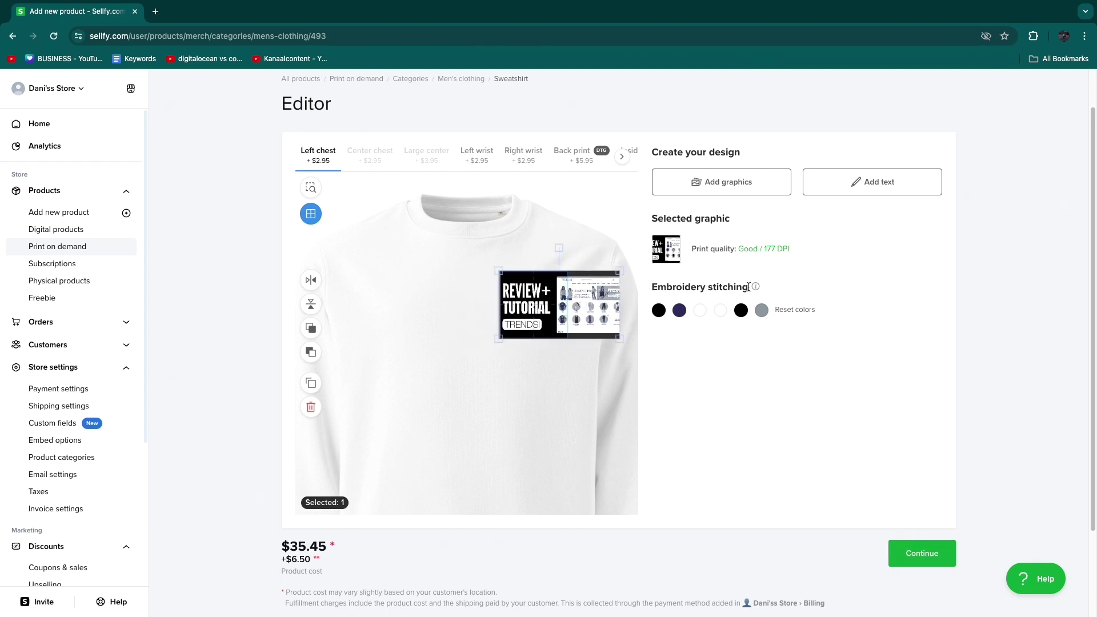
Continue to the product page and page through the generated sweatshirt mockups full-size
left_click(916, 544)
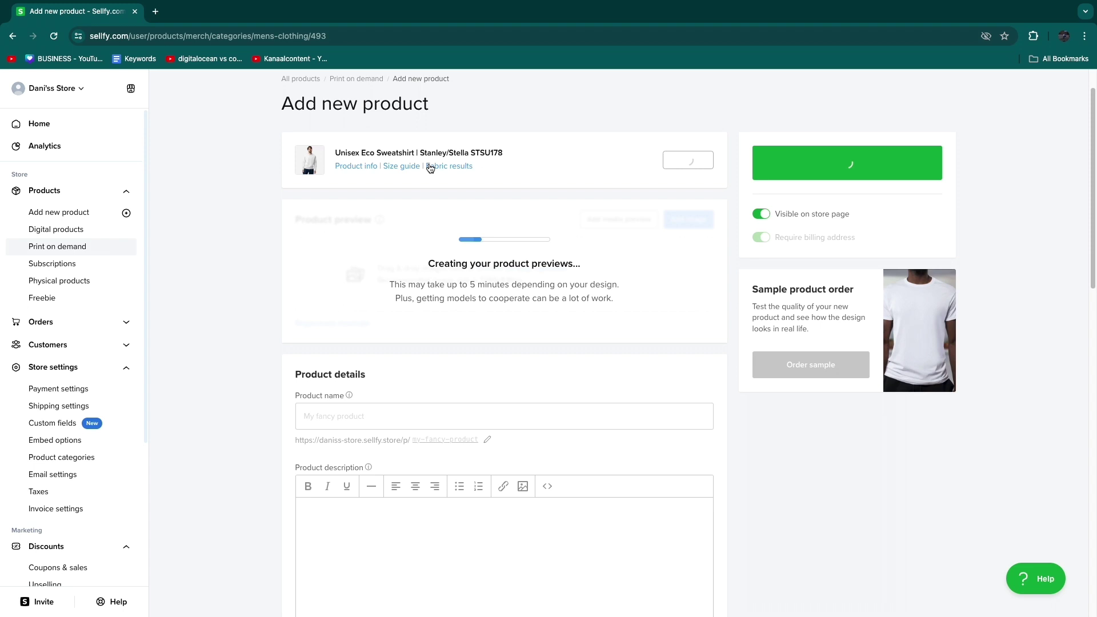
left_click_drag(428, 264, 558, 263)
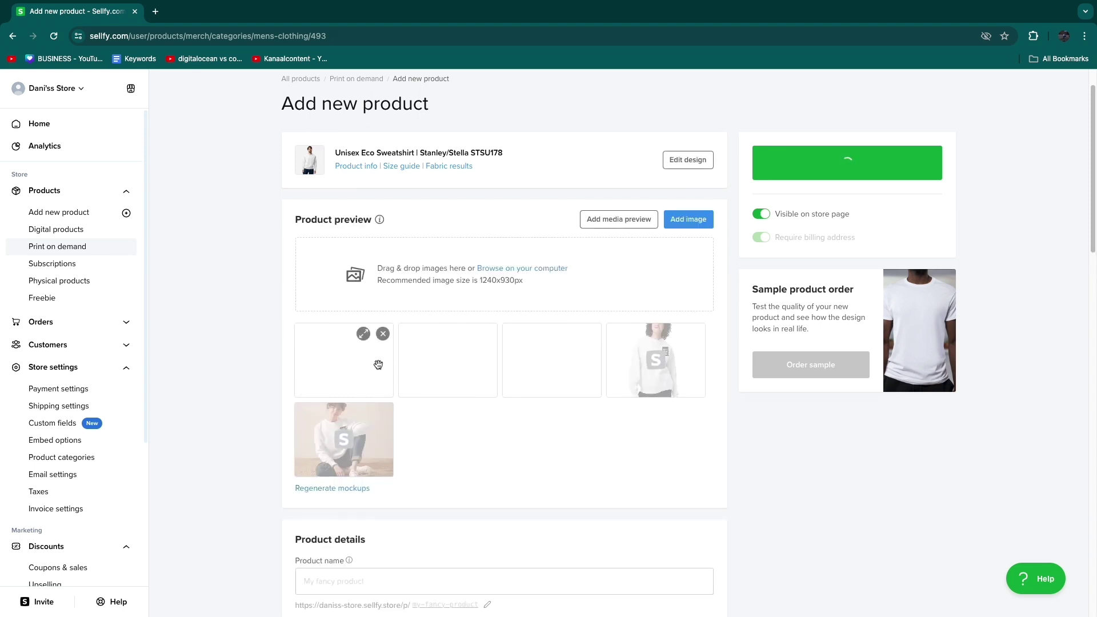
left_click(362, 333)
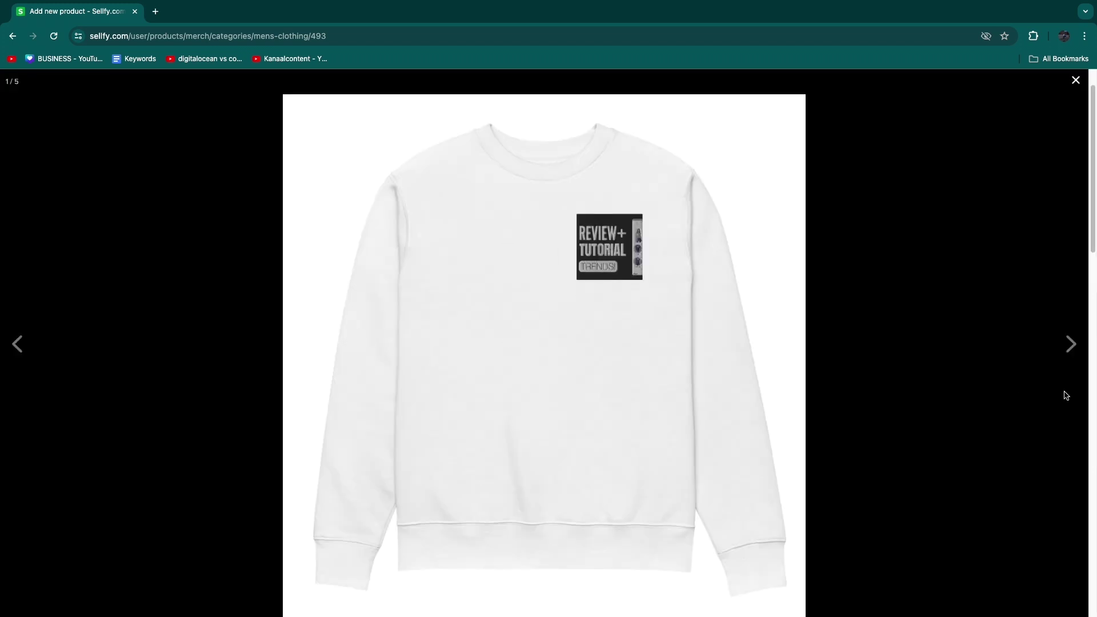
left_click(1070, 343)
left_click(1071, 343)
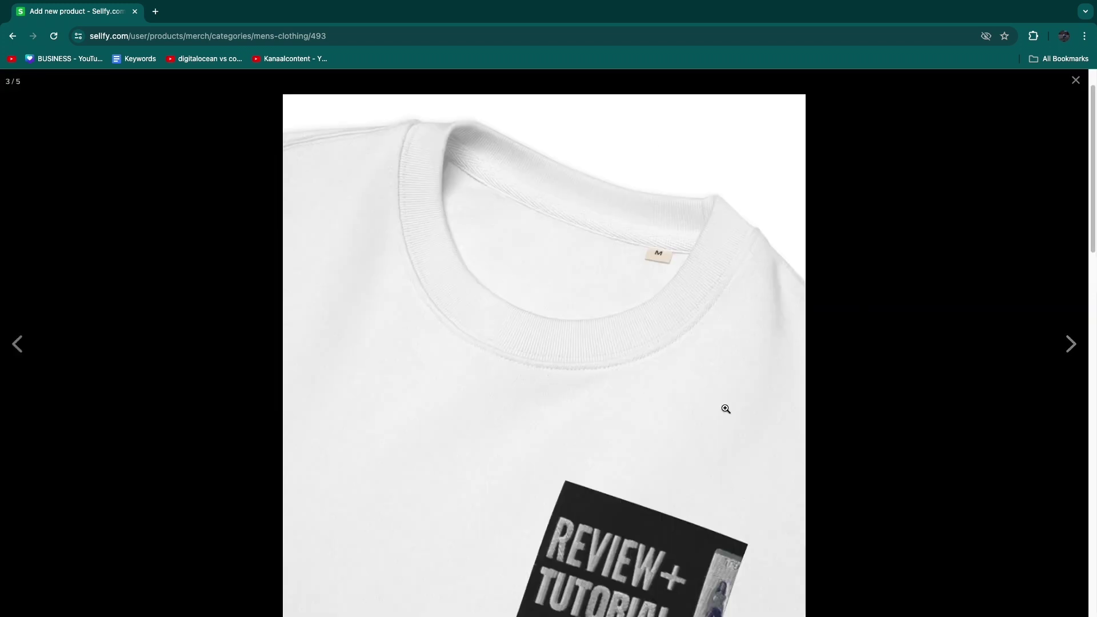
left_click(1070, 343)
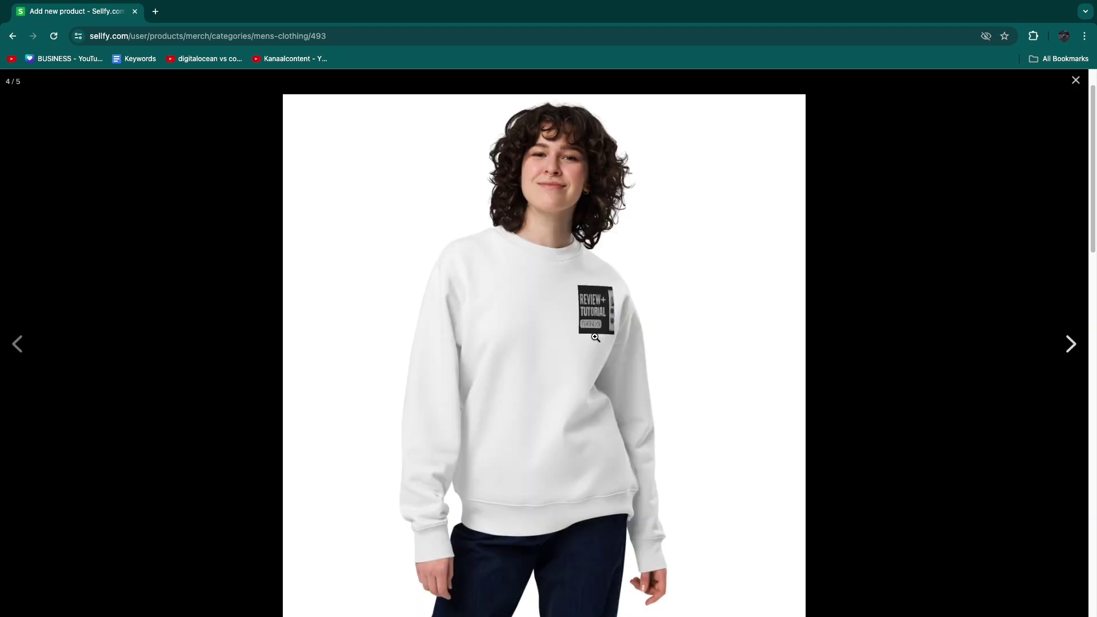
left_click(13, 347)
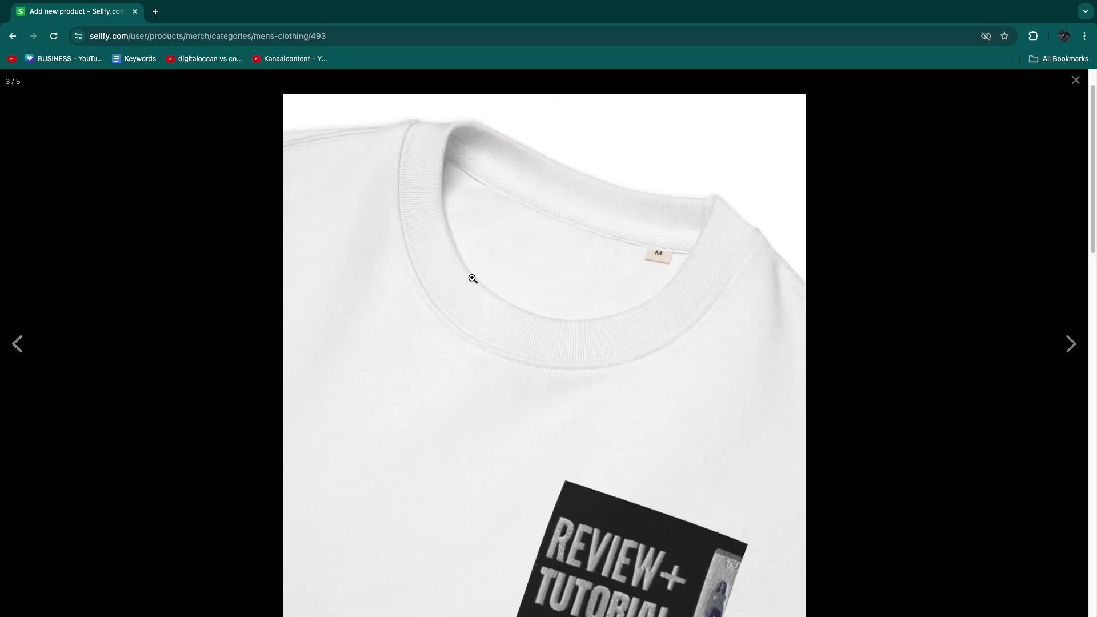
left_click(1076, 81)
Return to the editor and place a PNG graphic on the inside label, nudging it lower-left
left_click(687, 160)
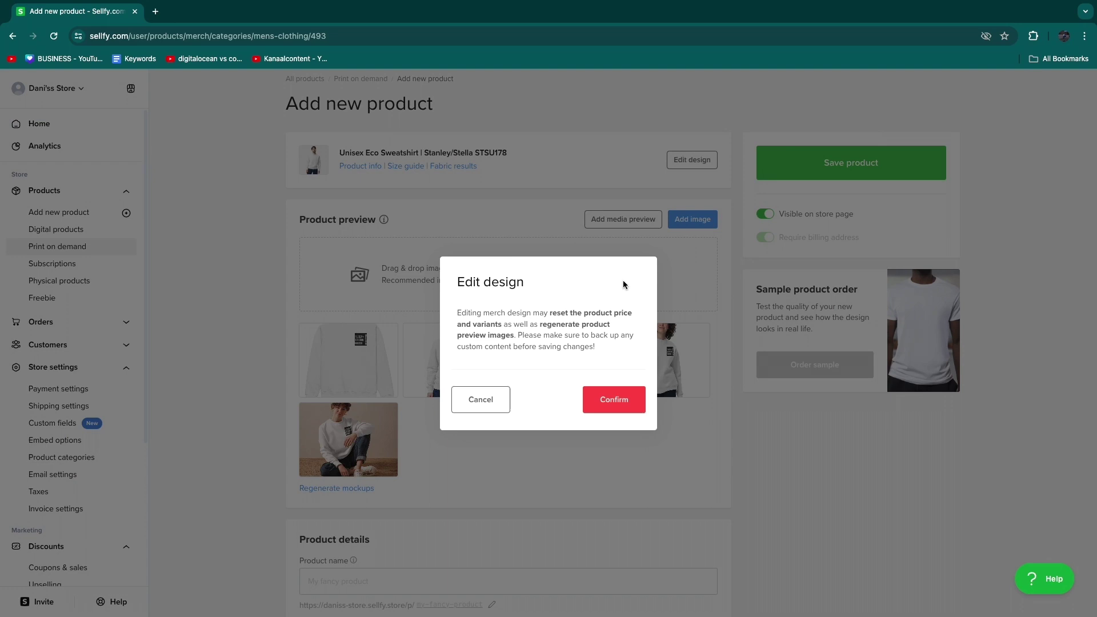
left_click(595, 407)
left_click(517, 147)
scroll(544, 142, "down", 1)
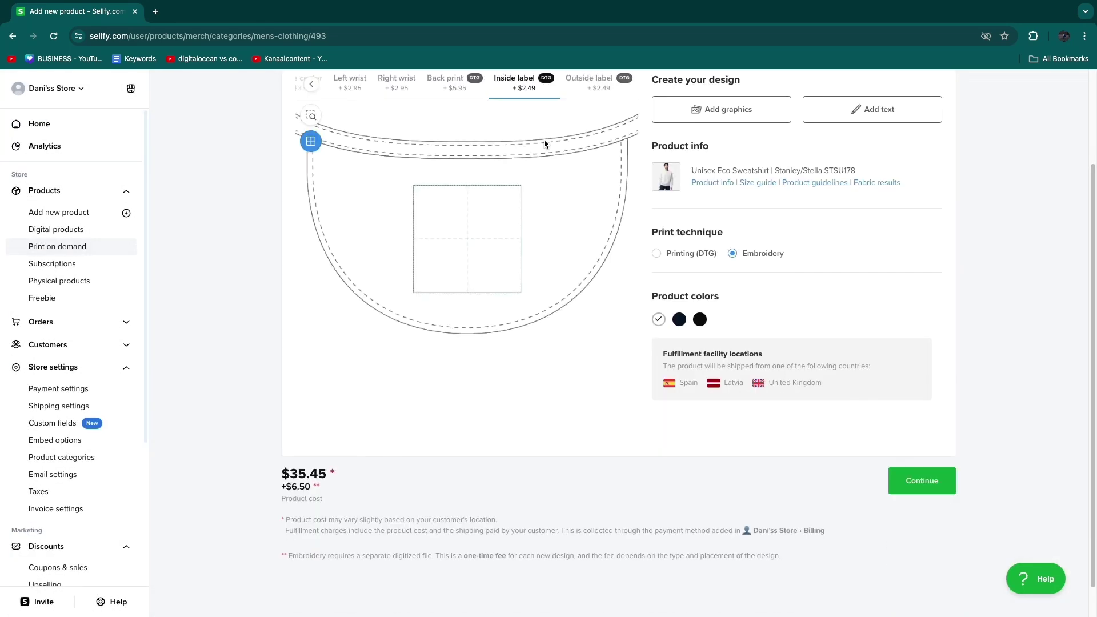
left_click(701, 121)
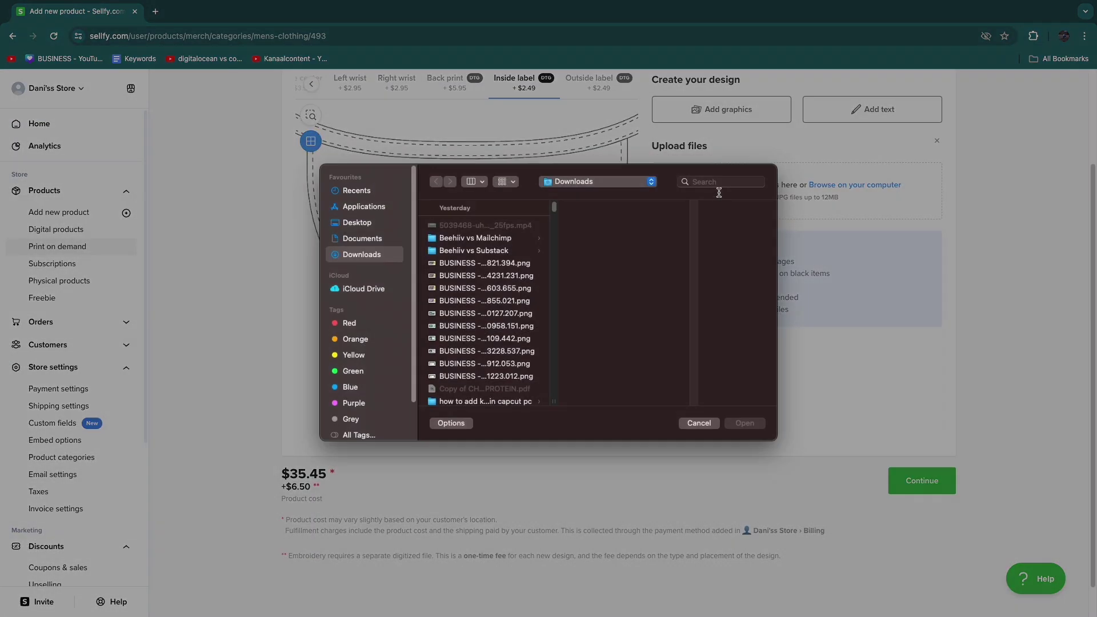
left_click(490, 368)
left_click(745, 429)
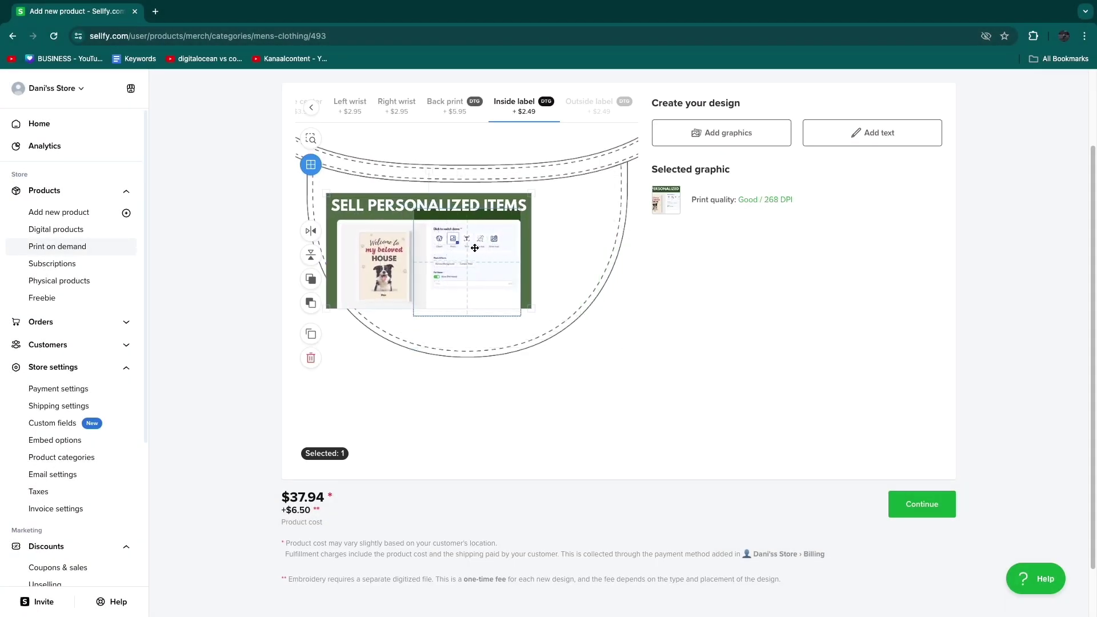
left_click_drag(474, 248, 468, 259)
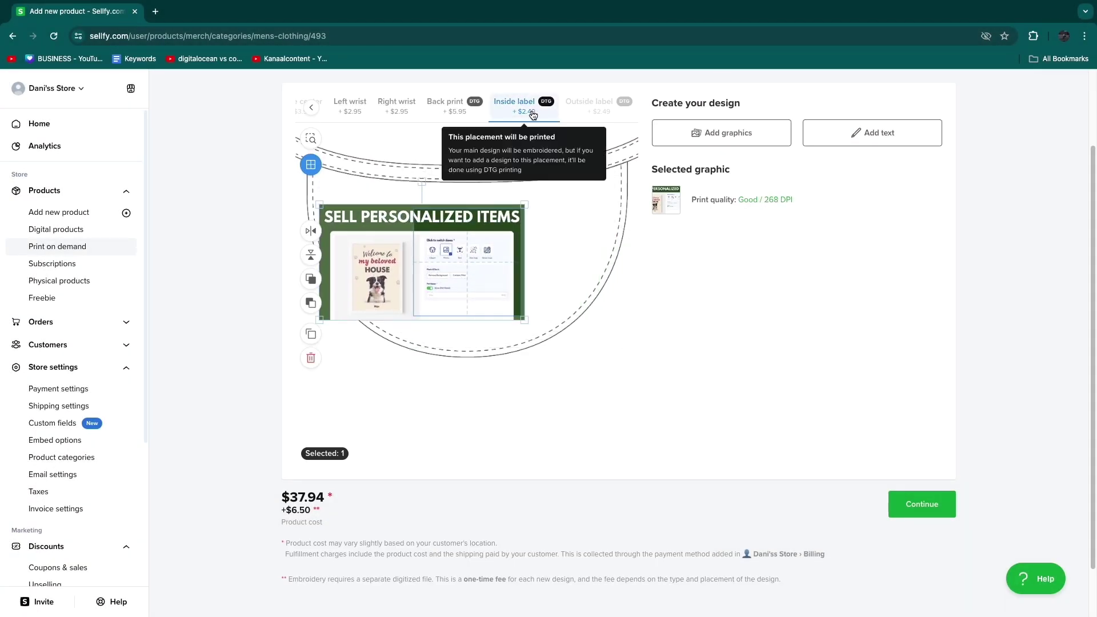
On the left wrist, keep Embroidery instead of printing and upload another image file
left_click(369, 111)
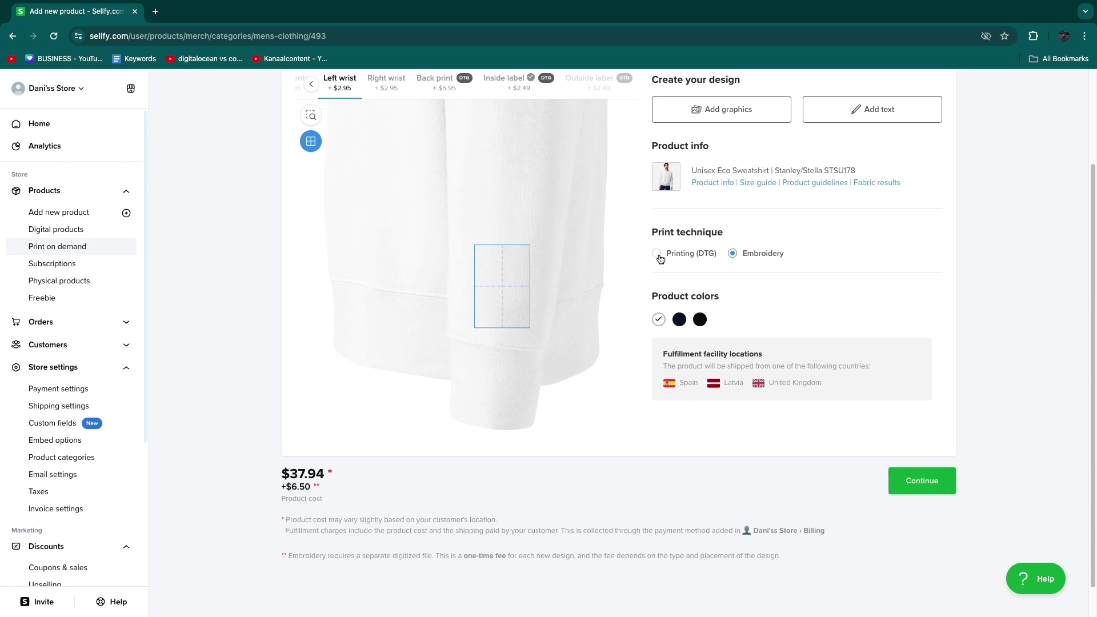
left_click(695, 260)
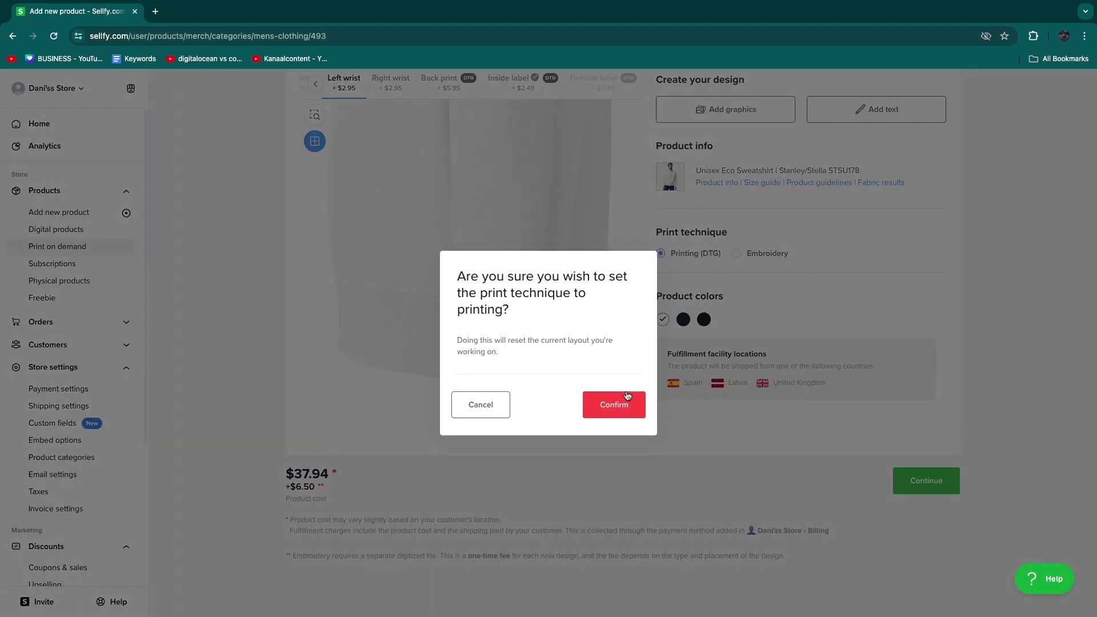
left_click(480, 401)
left_click(703, 189)
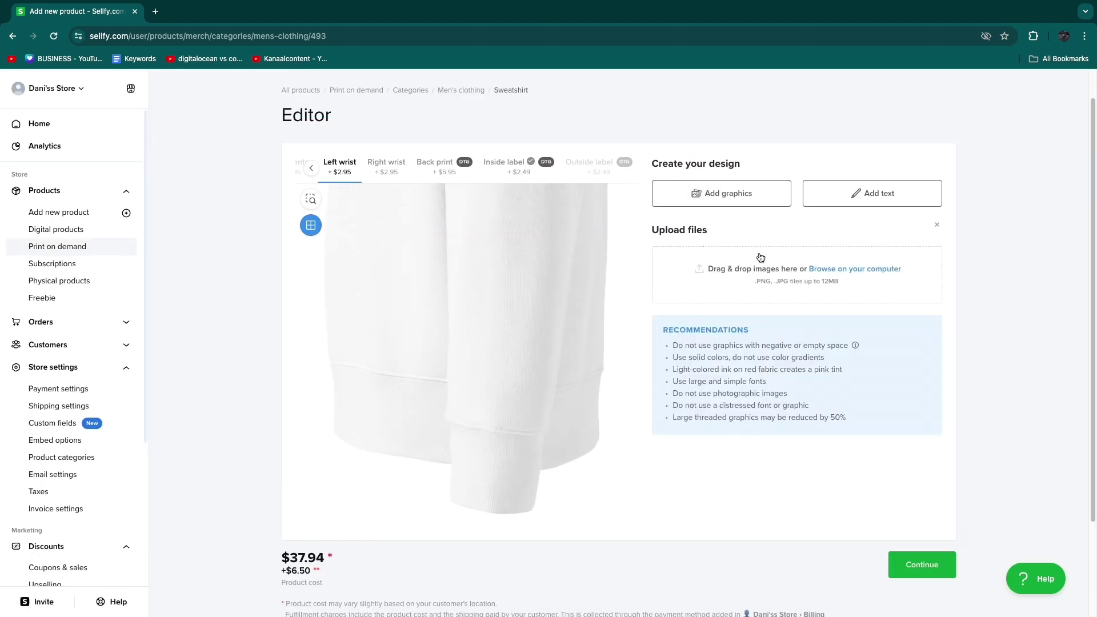
left_click(732, 270)
scroll(443, 298, "down", 5)
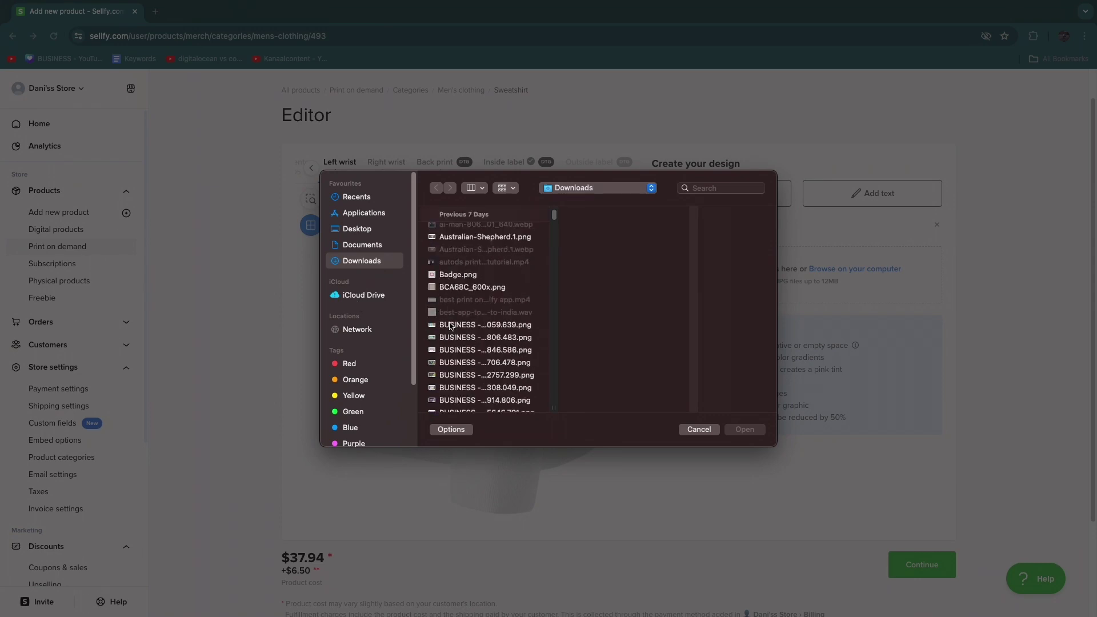
scroll(451, 320, "down", 5)
left_click(474, 276)
double_click(474, 277)
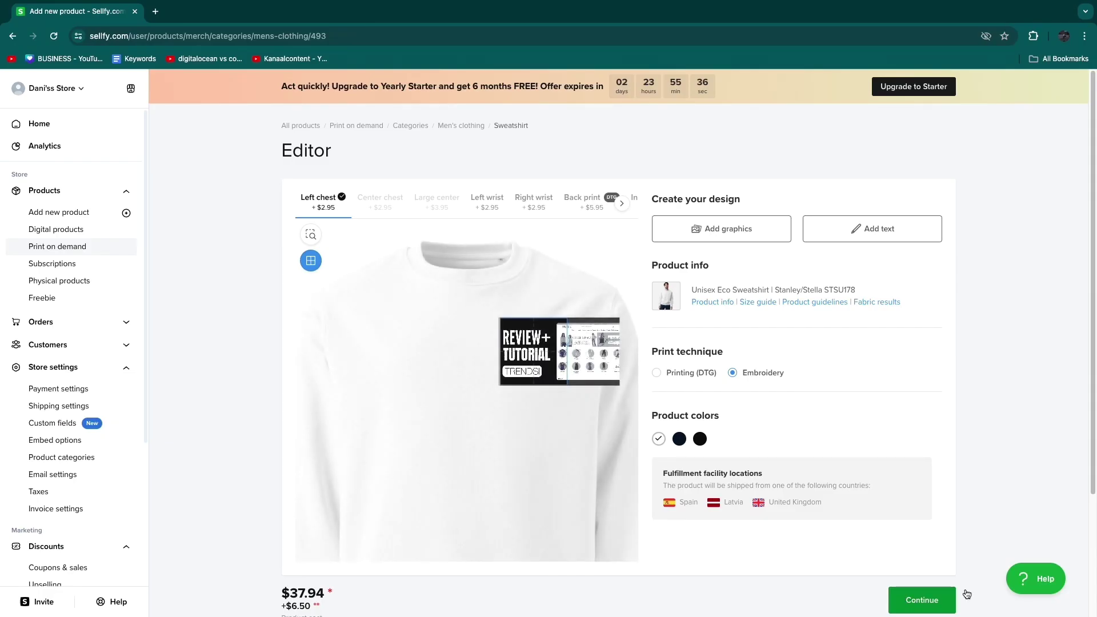
Continue from the editor and look over the nine generated sweatshirt mockups, including label close-ups
left_click(907, 592)
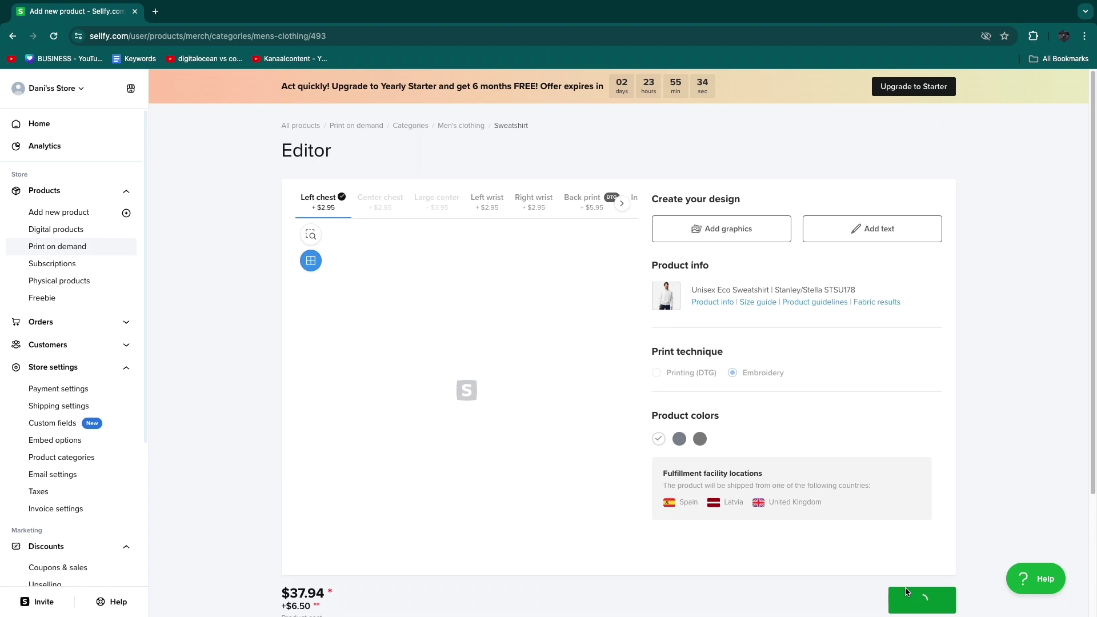
scroll(502, 417, "down", 2)
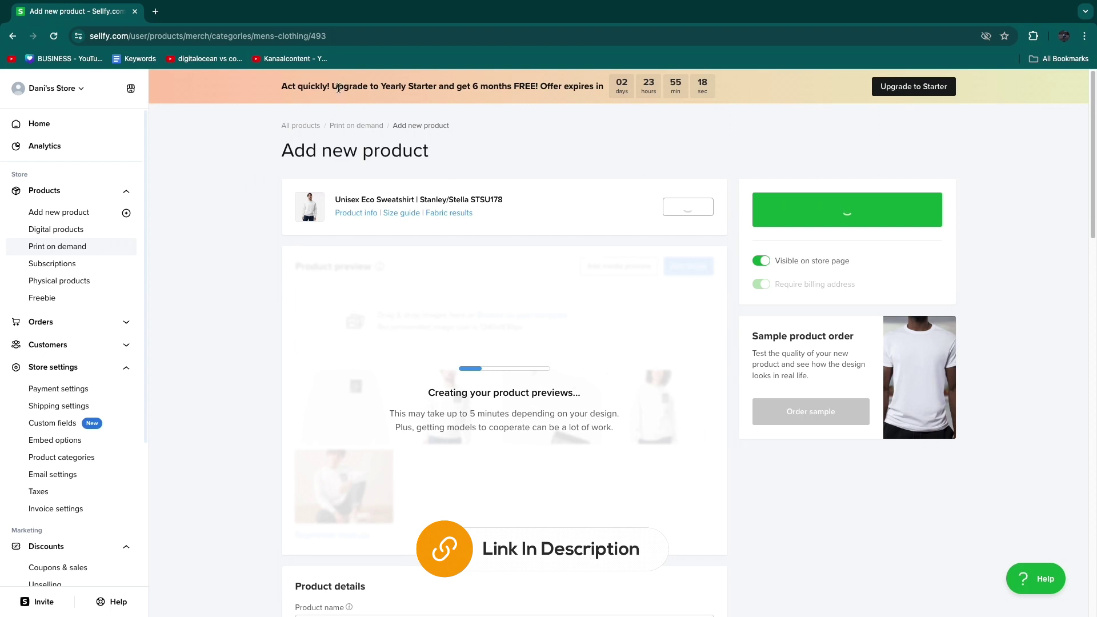
left_click_drag(334, 88, 505, 73)
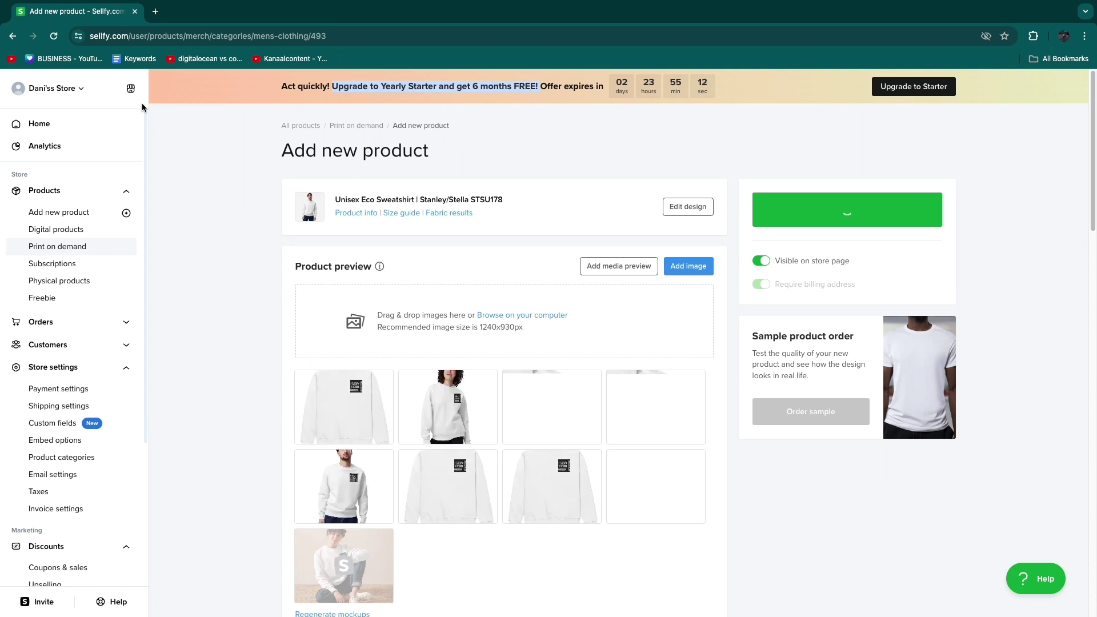
scroll(248, 217, "down", 2)
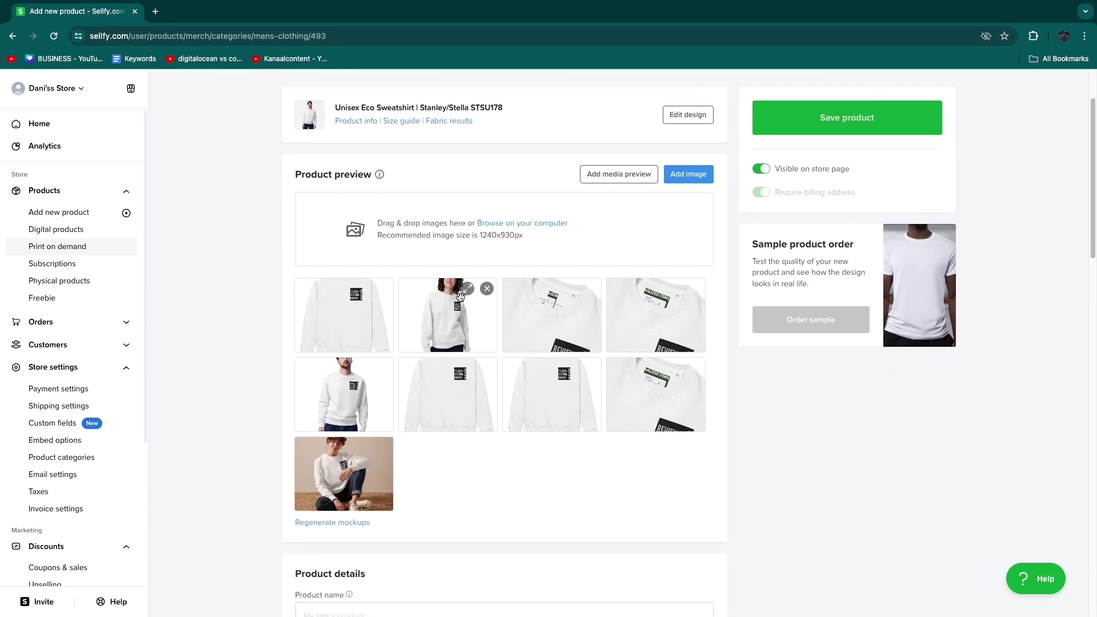
left_click(467, 289)
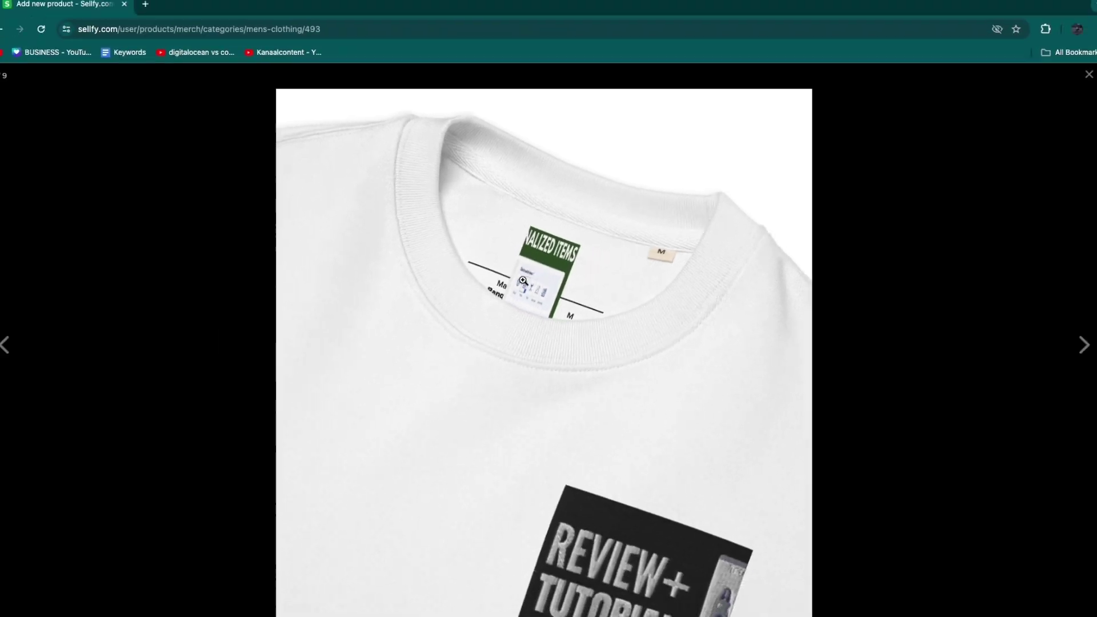
left_click(1071, 343)
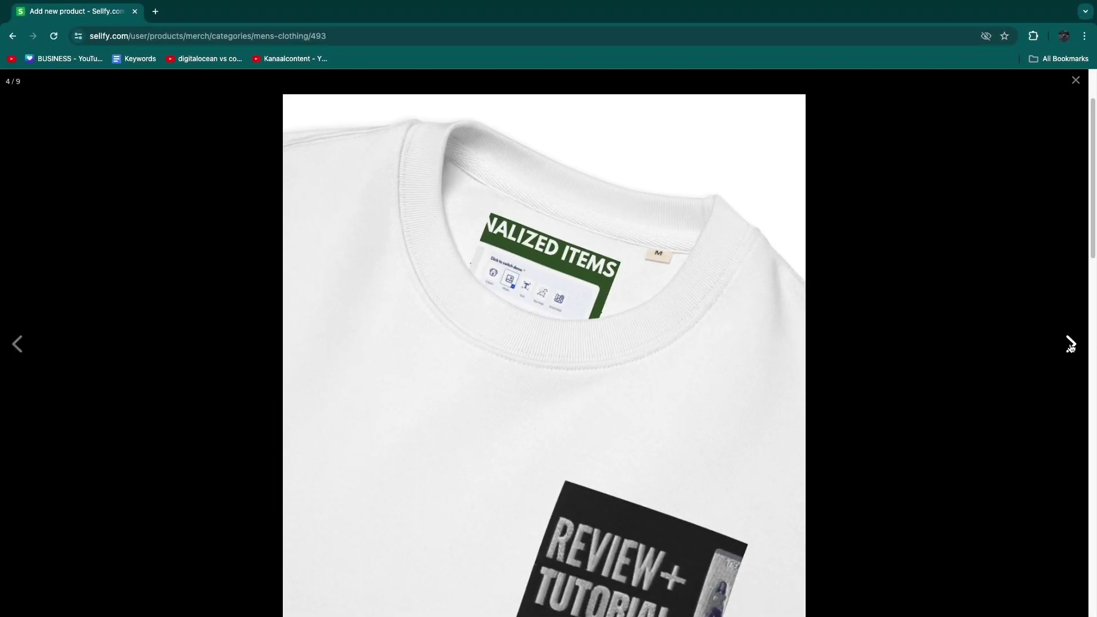
triple_click(1070, 344)
left_click(1070, 343)
left_click(1074, 82)
scroll(577, 365, "down", 3)
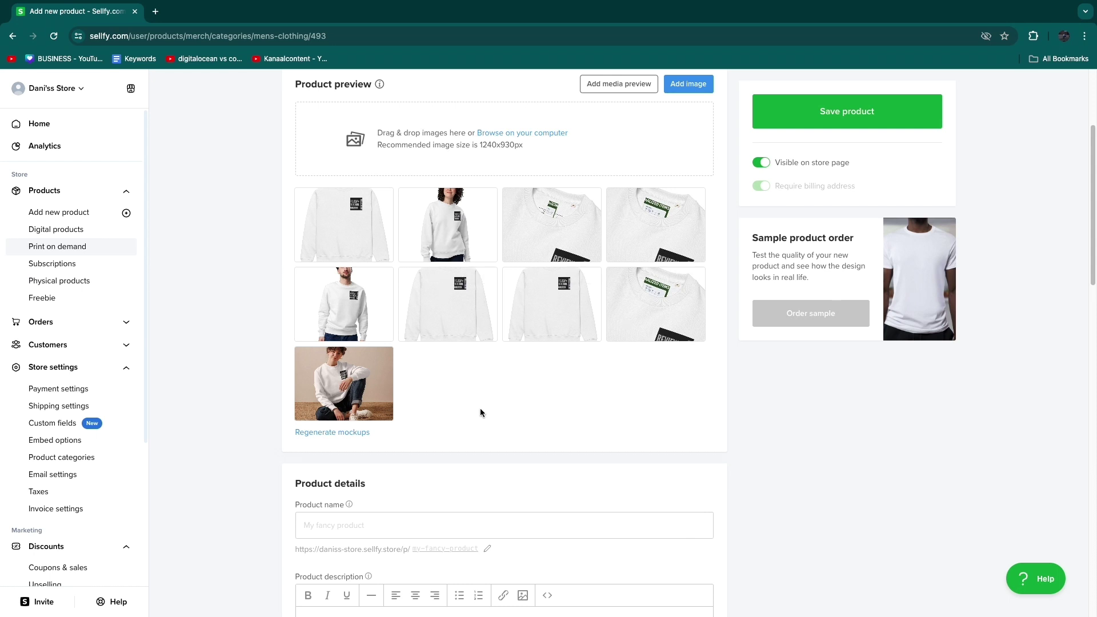
Glance at the Product category list, then set the price to 50 USD for the White S–2XL variants
scroll(480, 408, "down", 3)
scroll(338, 383, "down", 3)
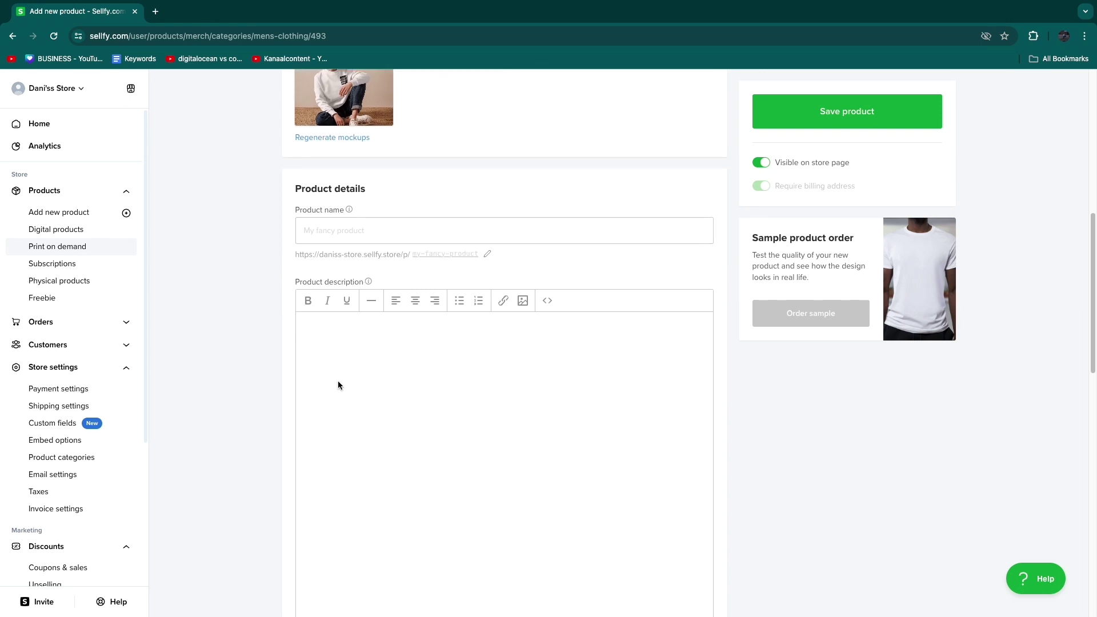
scroll(349, 331, "up", 2)
scroll(325, 293, "down", 6)
left_click(374, 320)
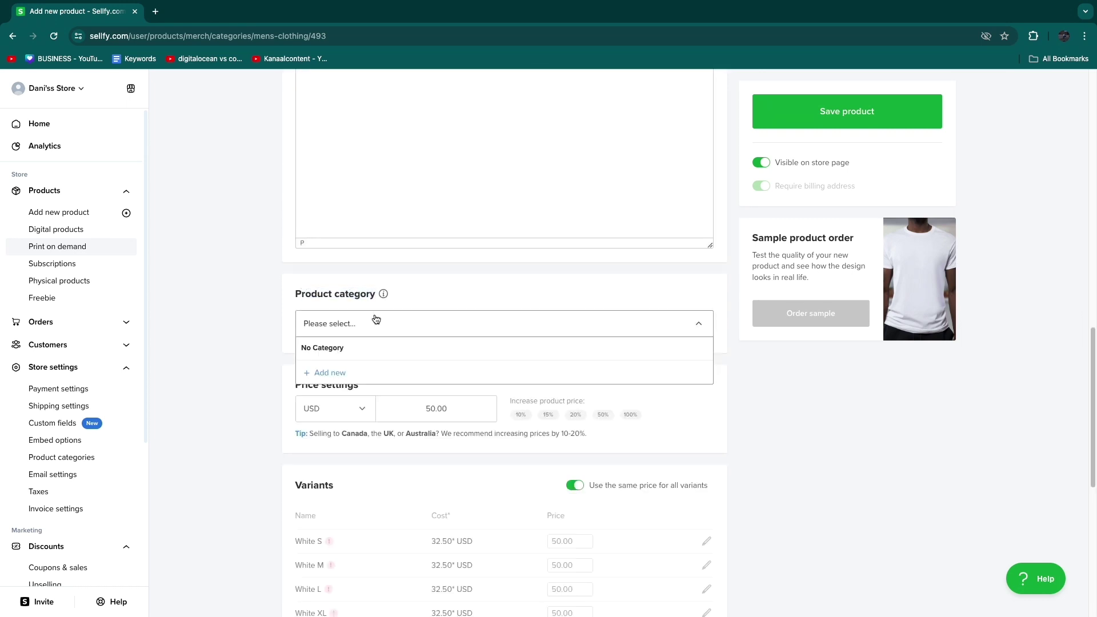
left_click(359, 319)
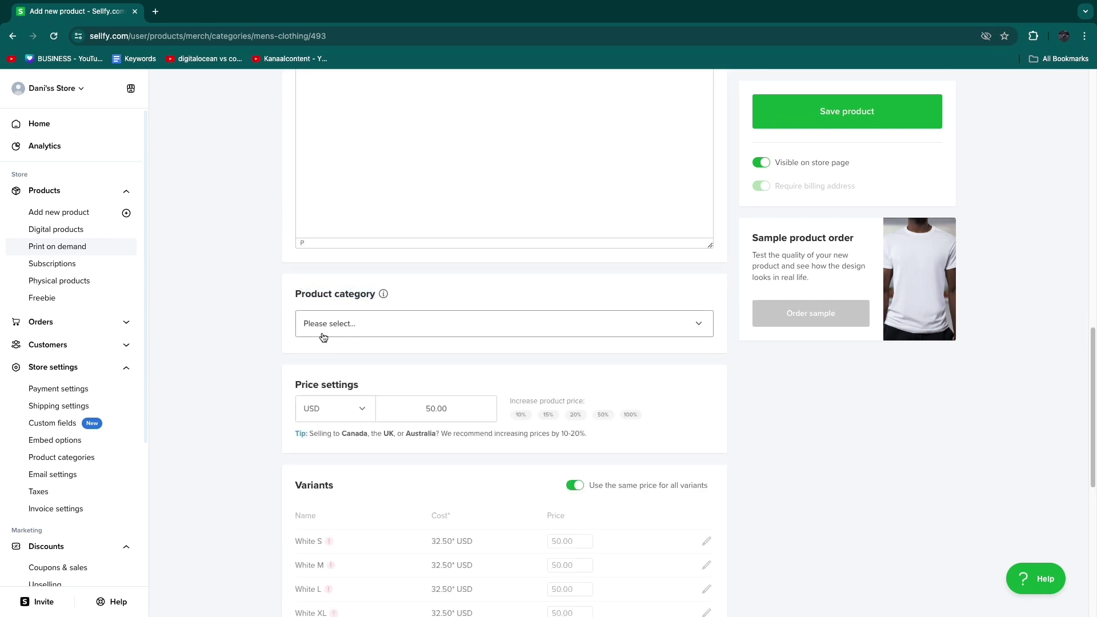
scroll(354, 359, "down", 1)
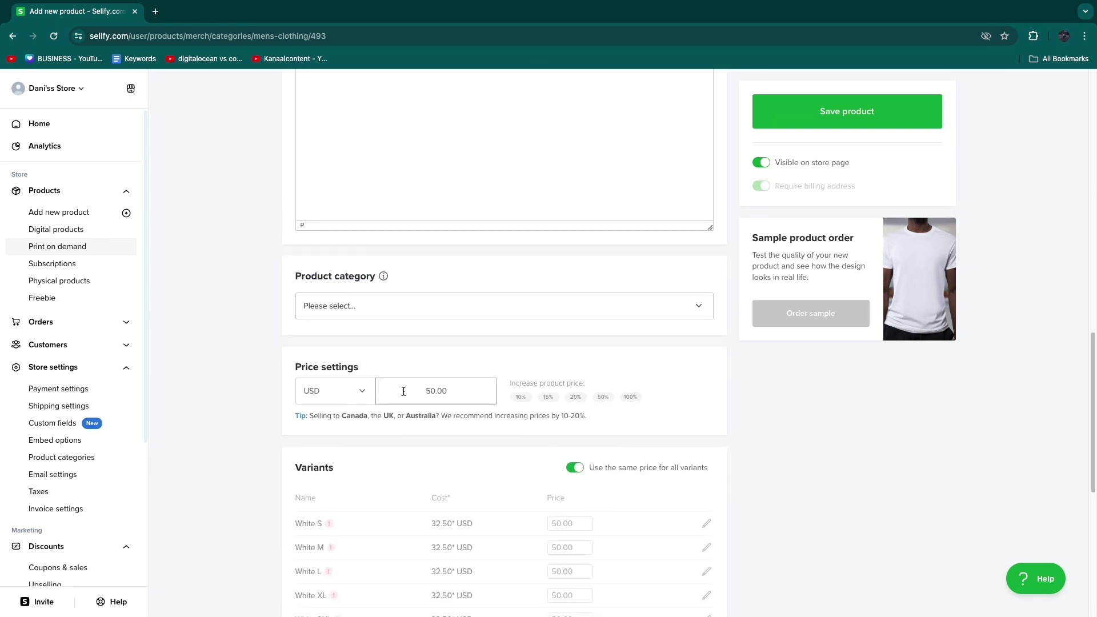
double_click(453, 384)
type("50")
left_click(417, 335)
scroll(411, 400, "down", 4)
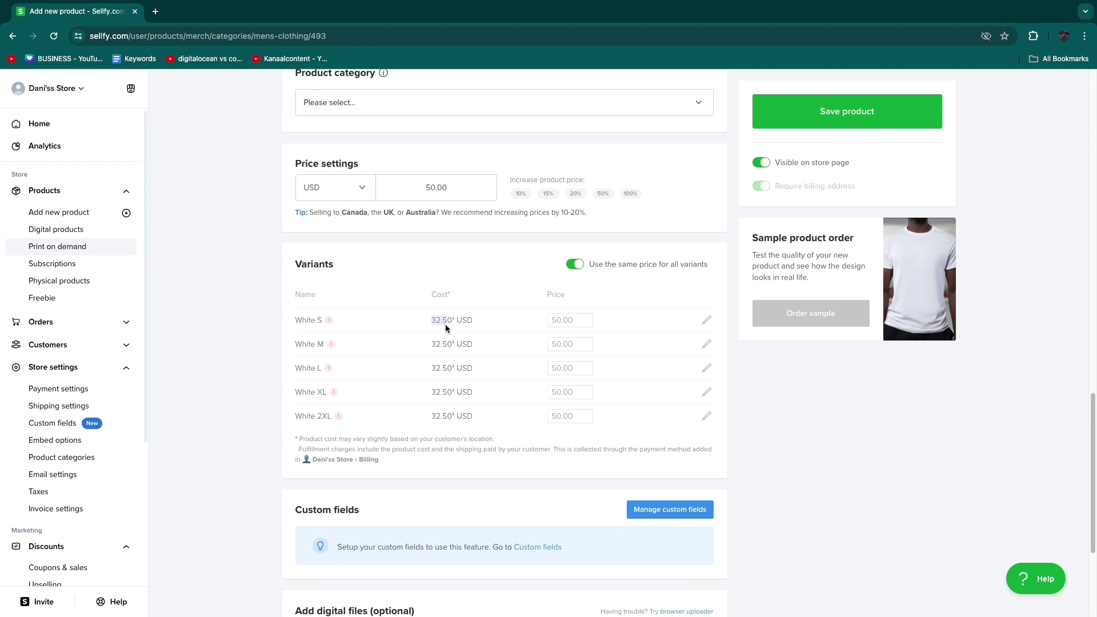
scroll(253, 368, "down", 4)
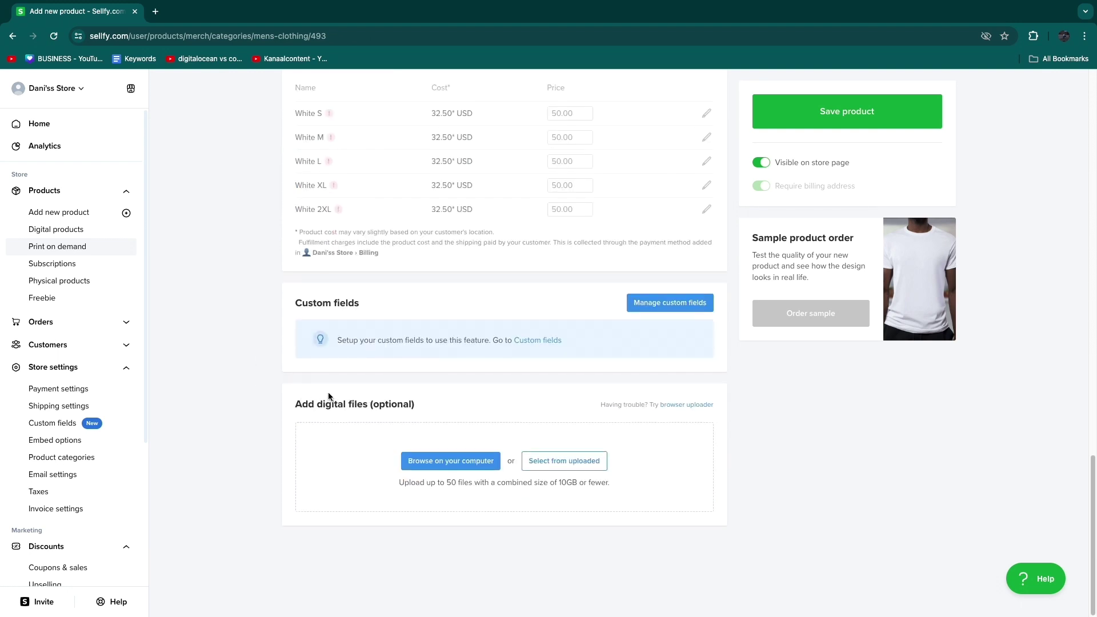
scroll(624, 474, "up", 15)
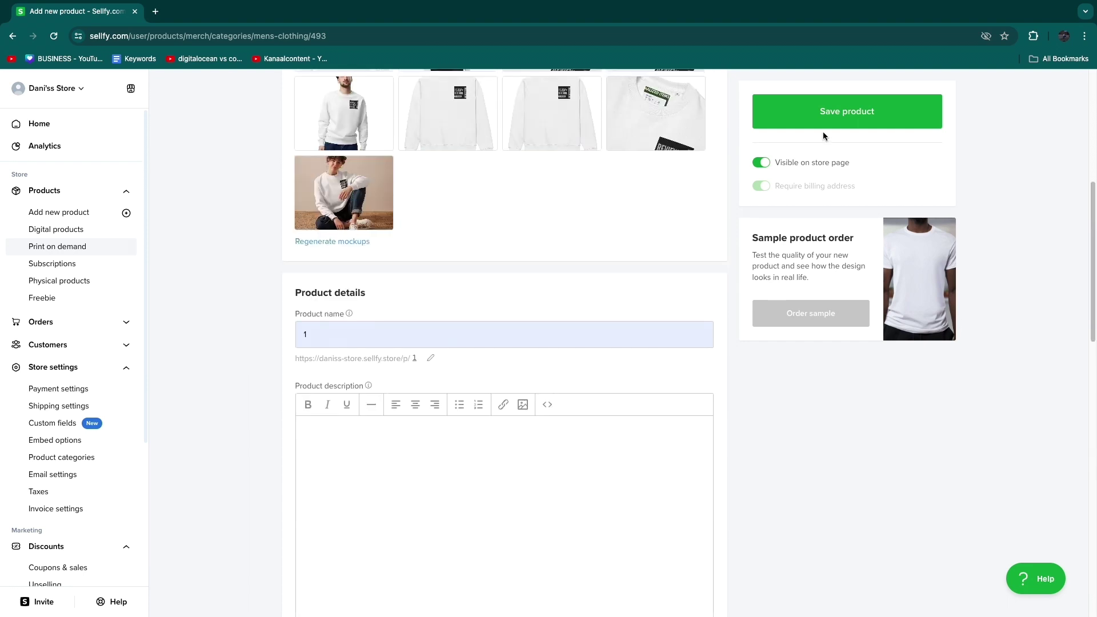
Save the sweatshirt product and review its live store page priced at $50
left_click(829, 114)
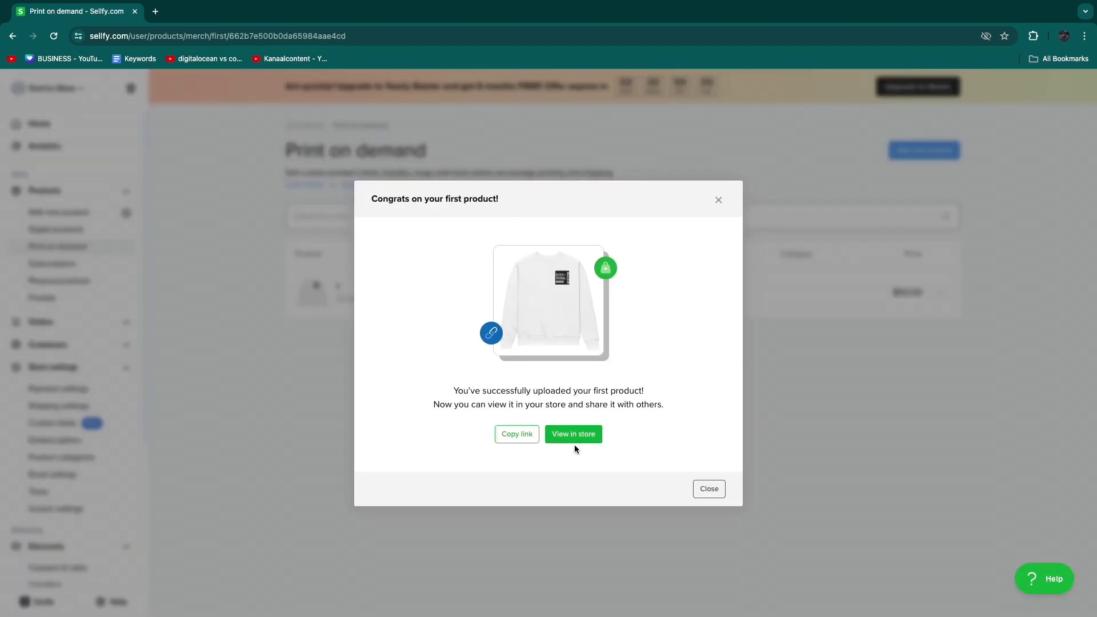
left_click(575, 441)
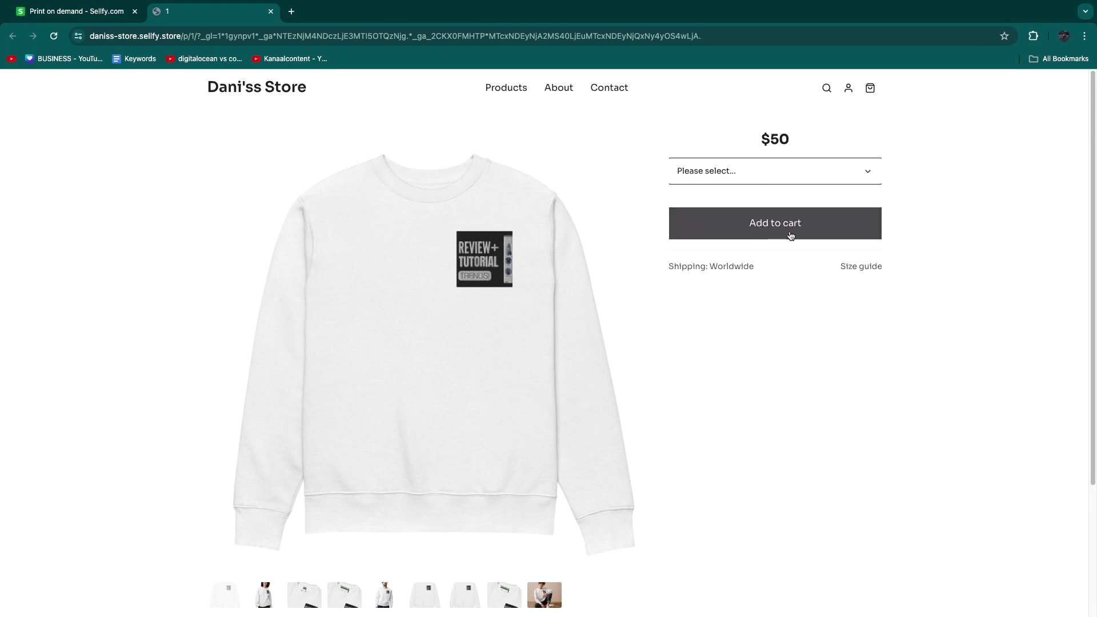
scroll(436, 439, "down", 3)
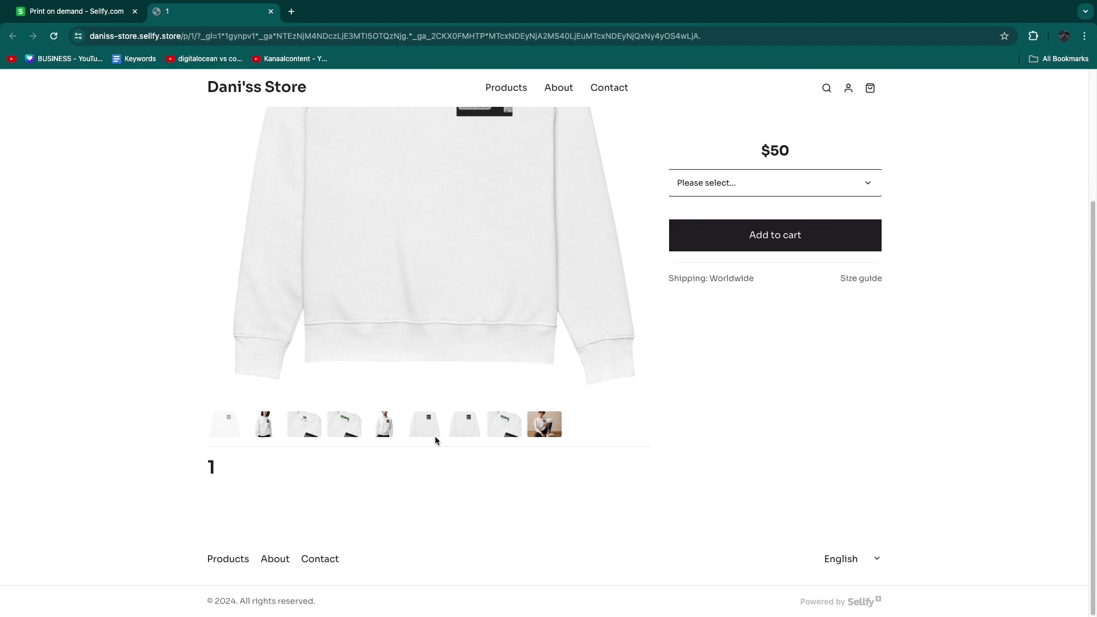
scroll(268, 217, "up", 3)
left_click(271, 11)
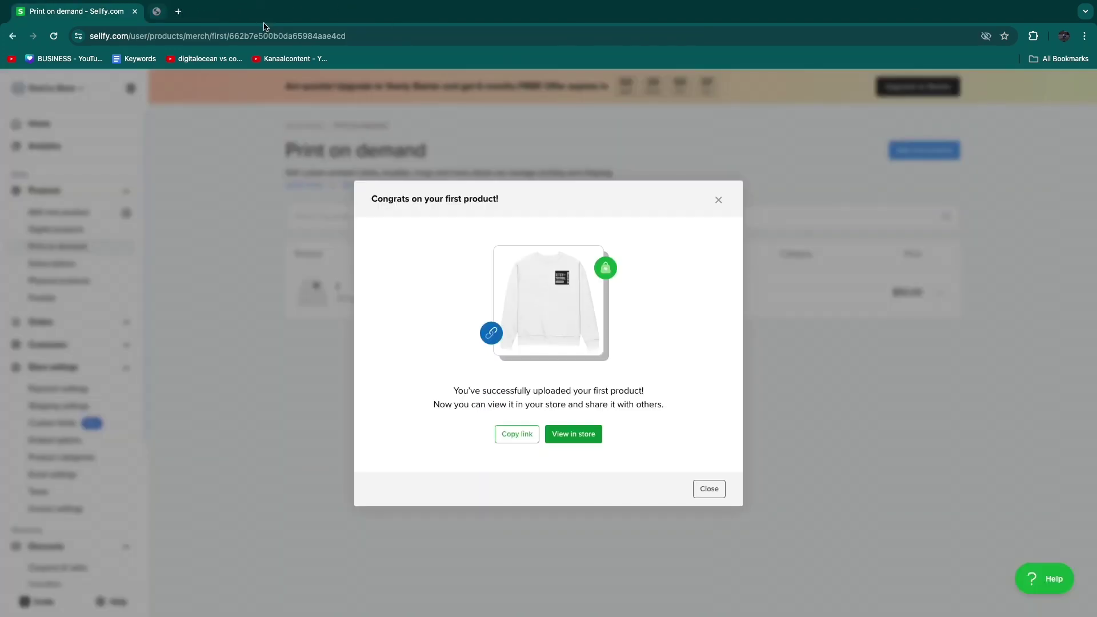
From the Home dashboard's setup list, bring up the Starter, Business and Premium plan options
left_click(706, 484)
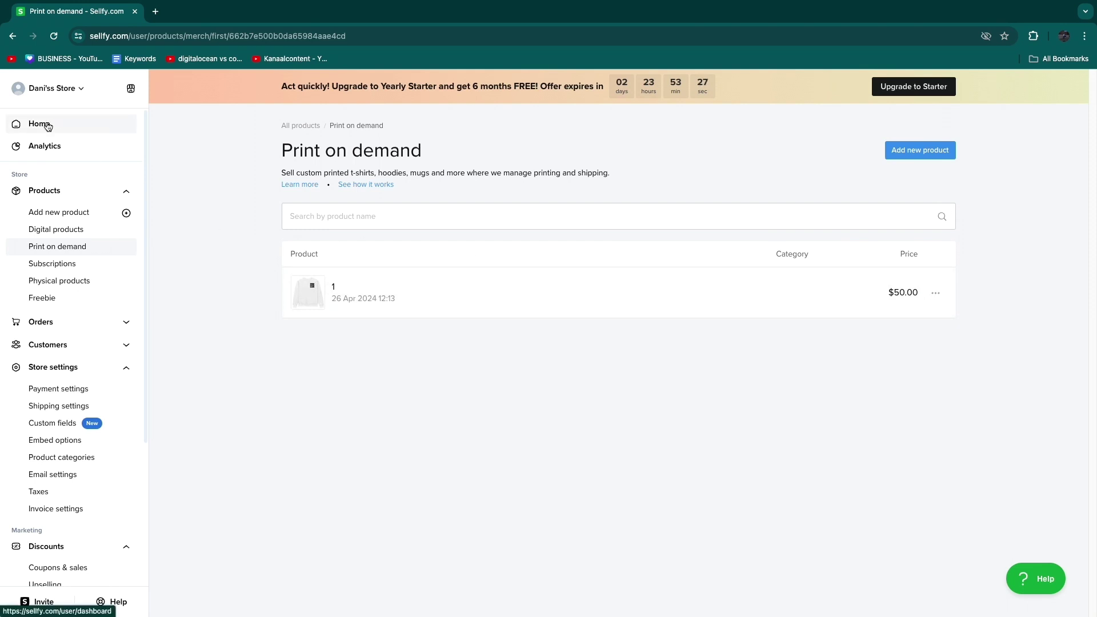
left_click(26, 124)
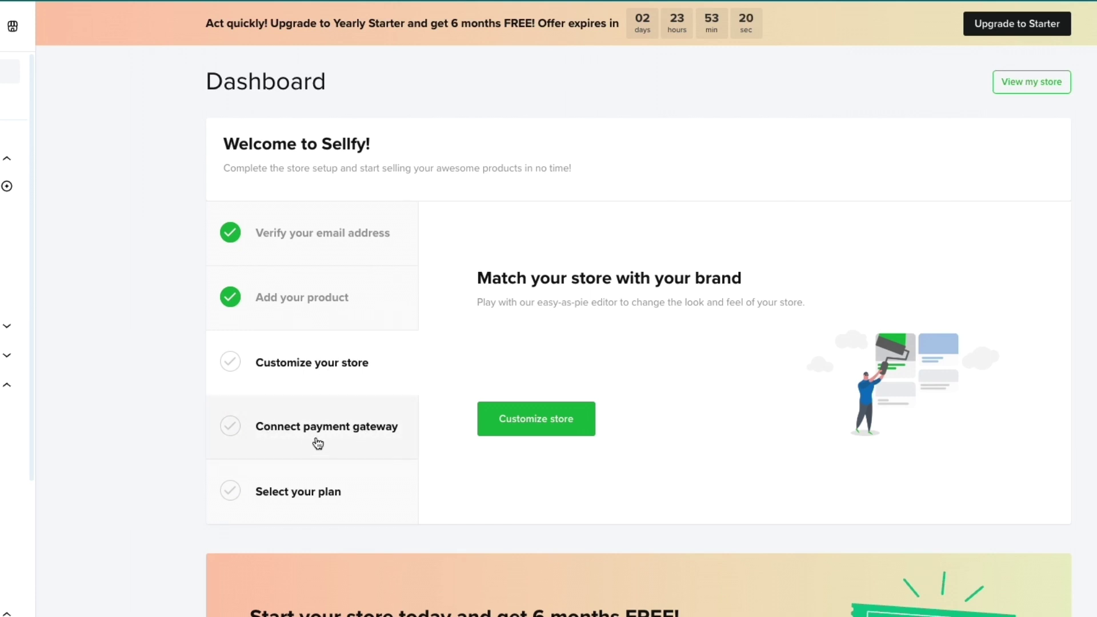
left_click(323, 492)
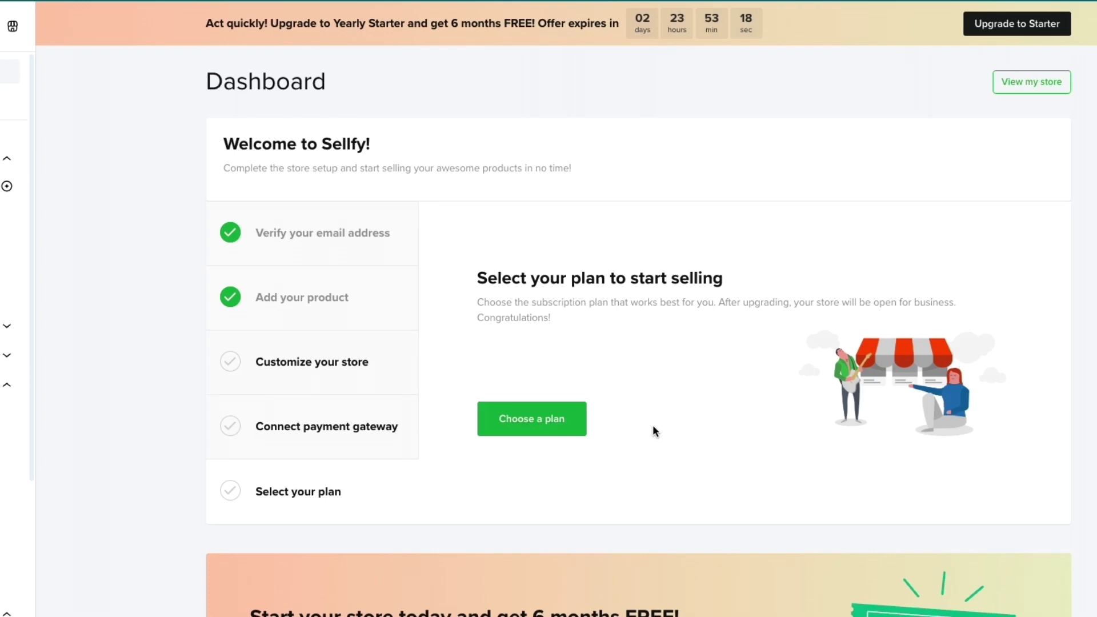
left_click(552, 432)
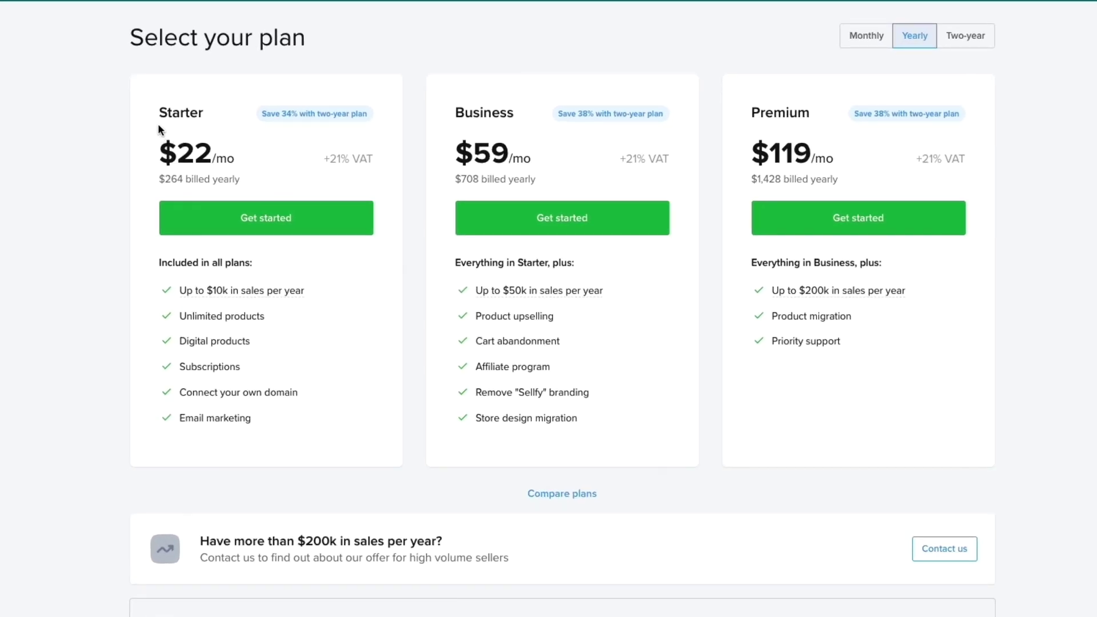
left_click_drag(159, 129, 115, 145)
left_click(115, 144)
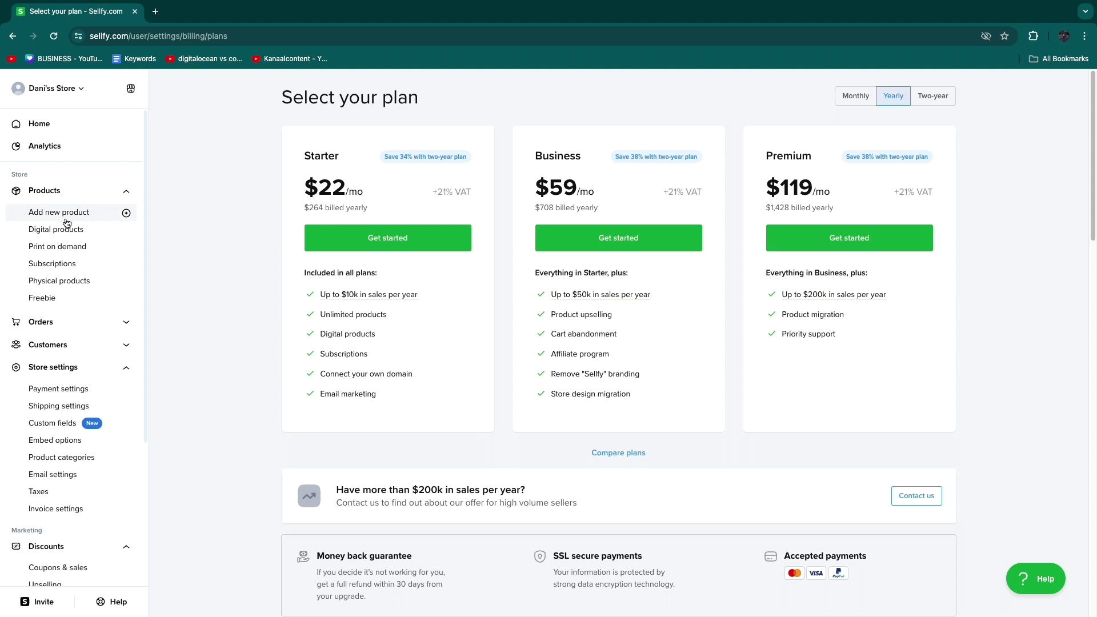
From the Print on demand list, start a new product and browse the Hats catalogue
left_click(56, 251)
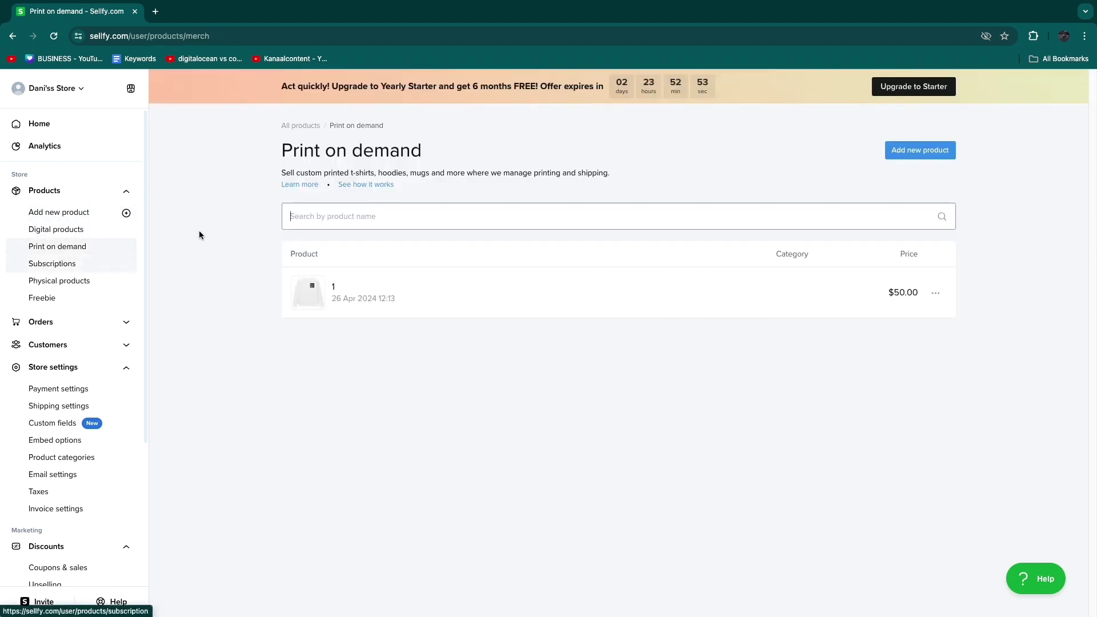
left_click(920, 150)
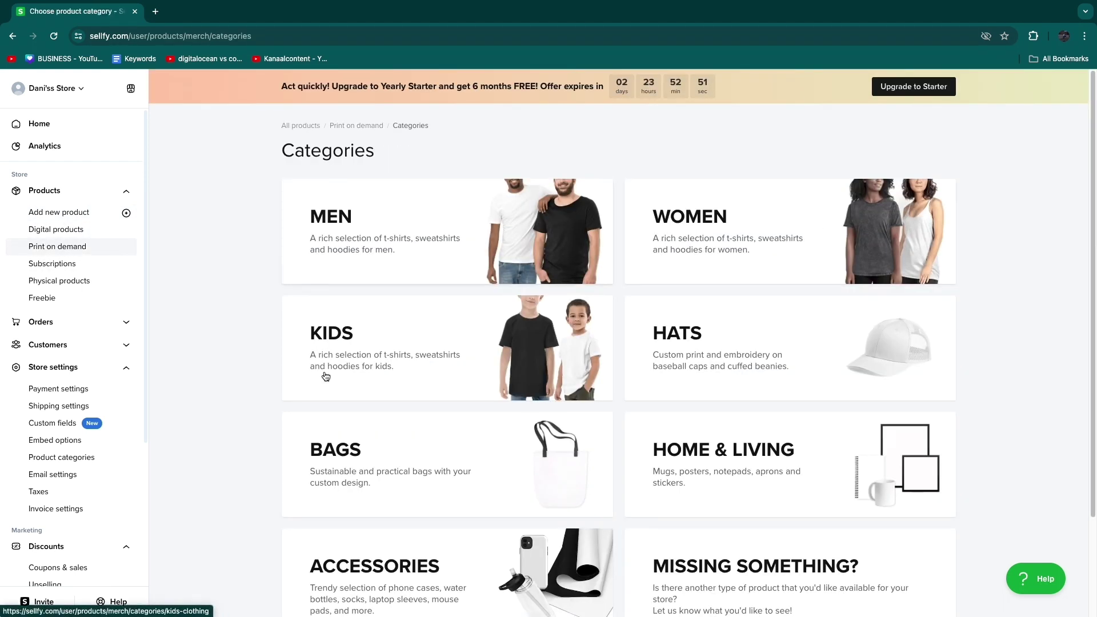
left_click(823, 394)
scroll(729, 360, "down", 3)
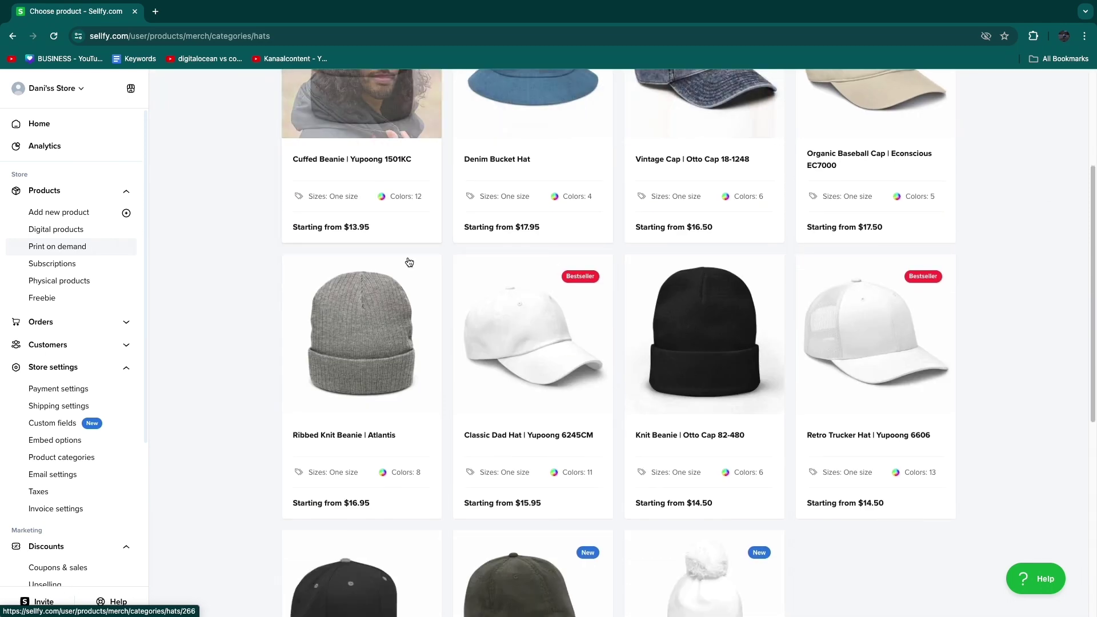
scroll(520, 269, "up", 3)
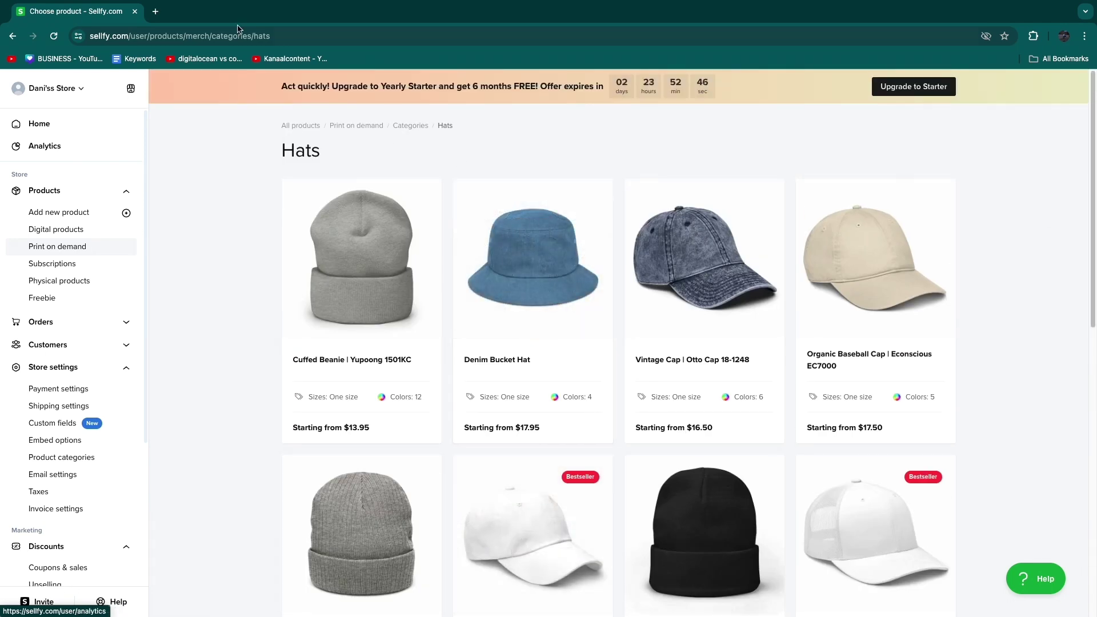